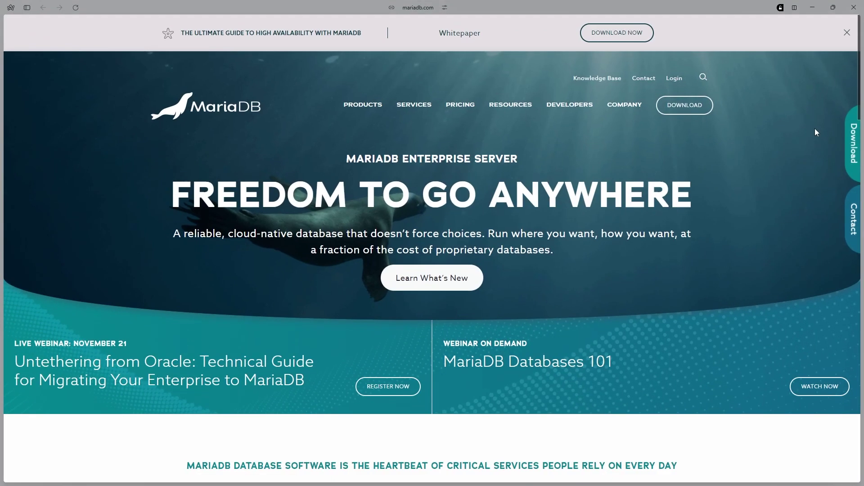
On MariaDB's download page, set the OS to MS Windows (64-bit x86) for Community Server 11.5.2.
{"action": "left_click", "coordinate": [685, 105]}
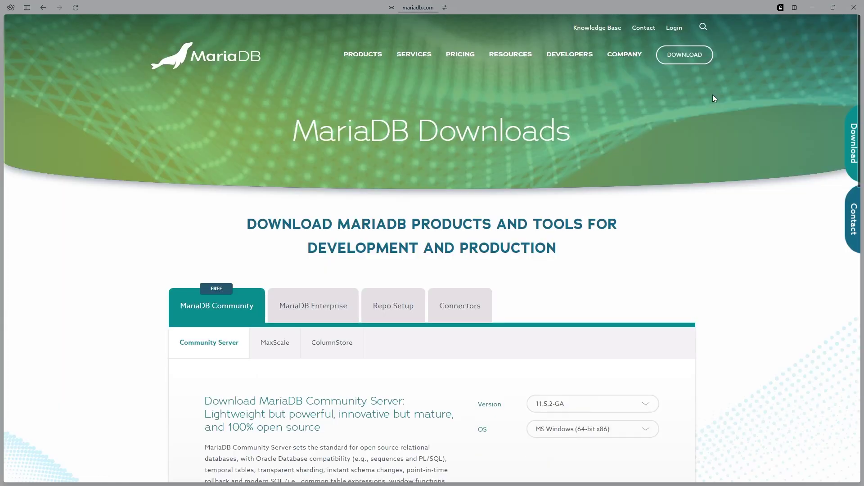
{"action": "scroll", "coordinate": [172, 120], "scroll_direction": "down", "scroll_amount": 4}
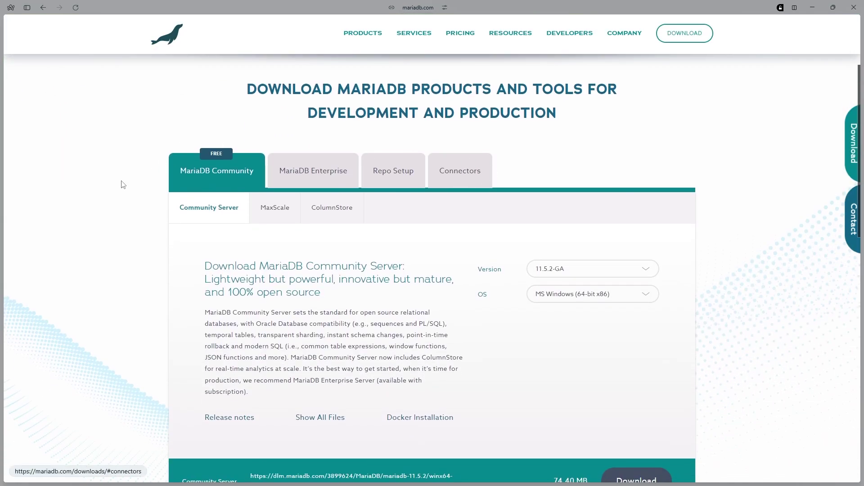
{"action": "left_click", "coordinate": [652, 252]}
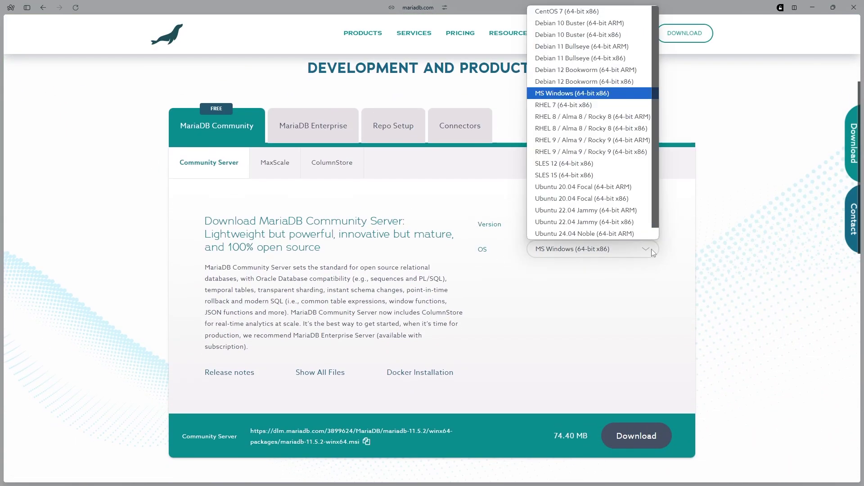
{"action": "scroll", "coordinate": [585, 166], "scroll_direction": "down", "scroll_amount": 1}
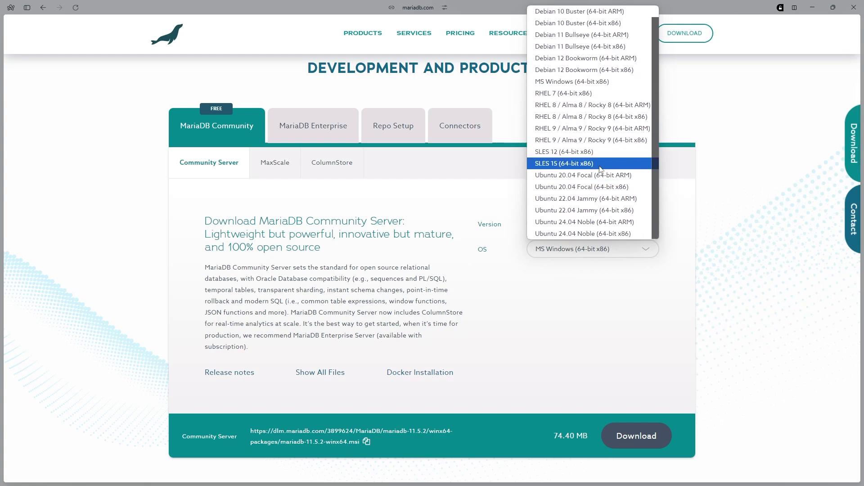
{"action": "left_click", "coordinate": [575, 96]}
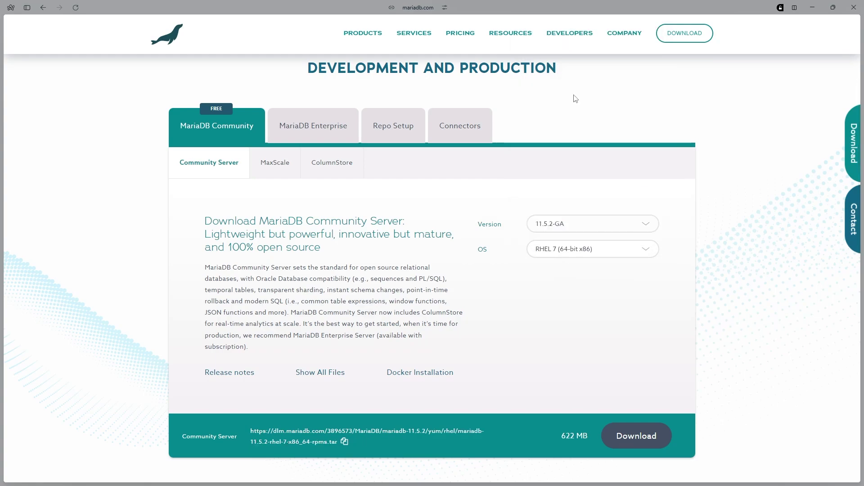
{"action": "left_click", "coordinate": [574, 246]}
{"action": "left_click", "coordinate": [566, 91]}
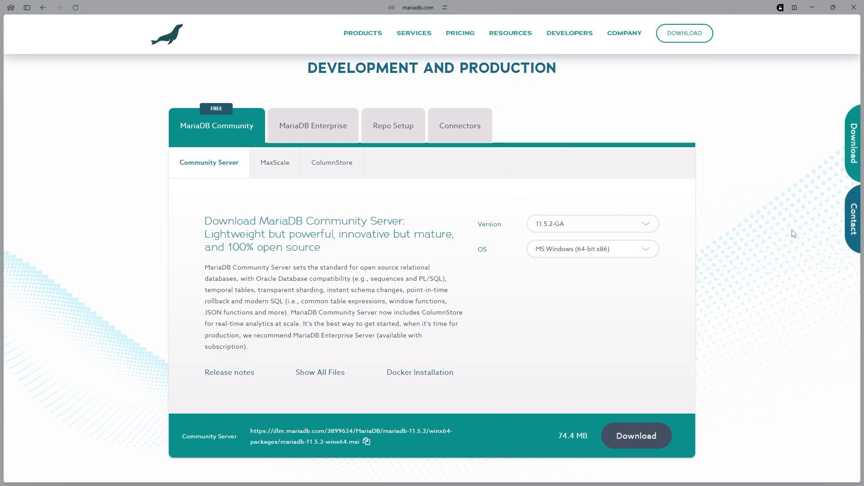
Download mariadb-11.5.2-winx64.msi, run it, and accept the license agreement.
{"action": "left_click", "coordinate": [645, 439]}
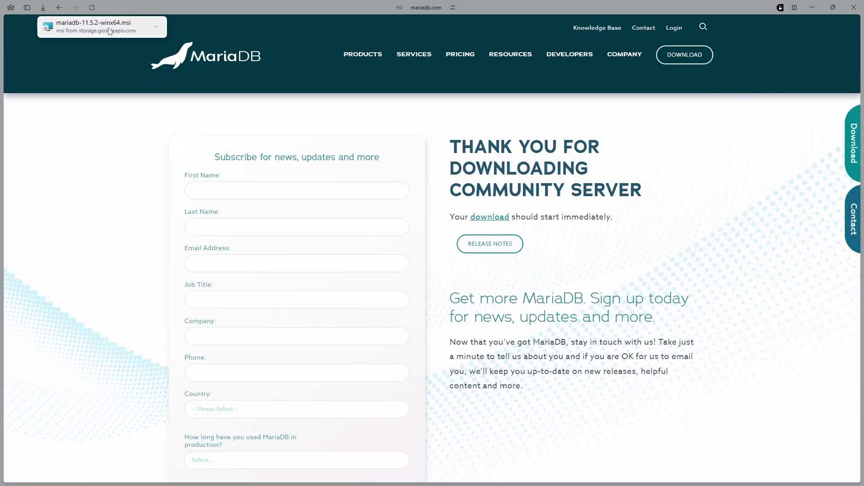
{"action": "left_click", "coordinate": [156, 28]}
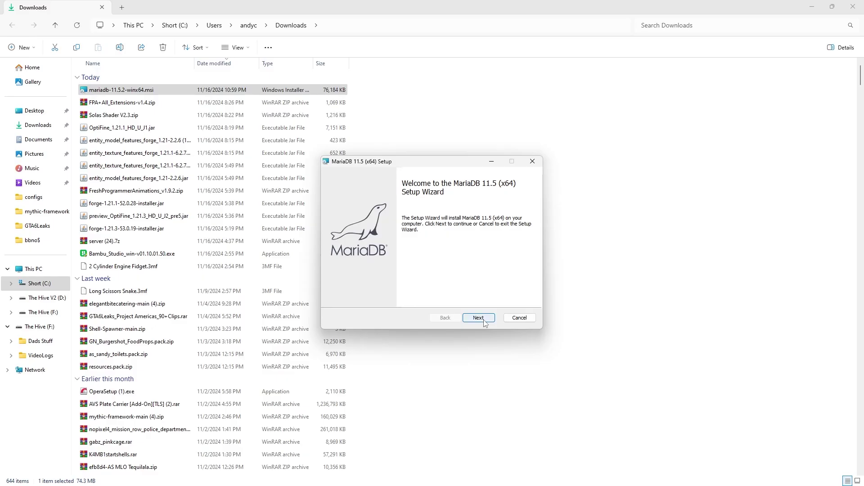
{"action": "left_click", "coordinate": [479, 318]}
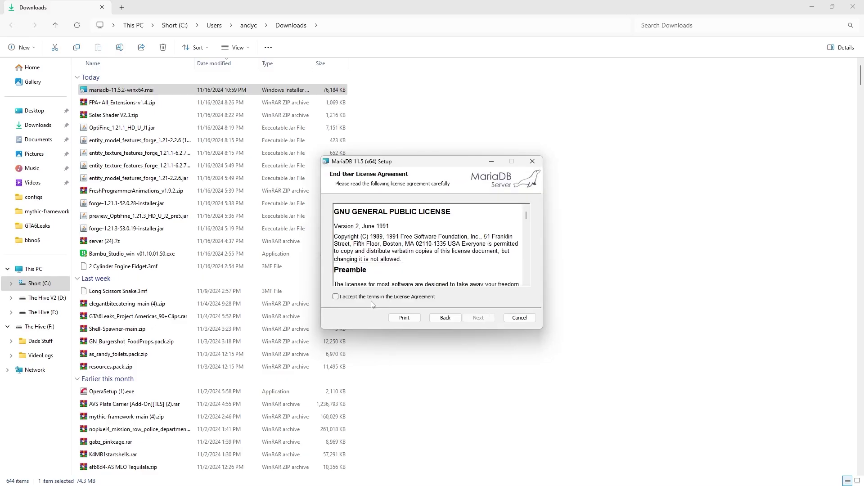
{"action": "left_click", "coordinate": [372, 297]}
{"action": "left_click", "coordinate": [487, 319]}
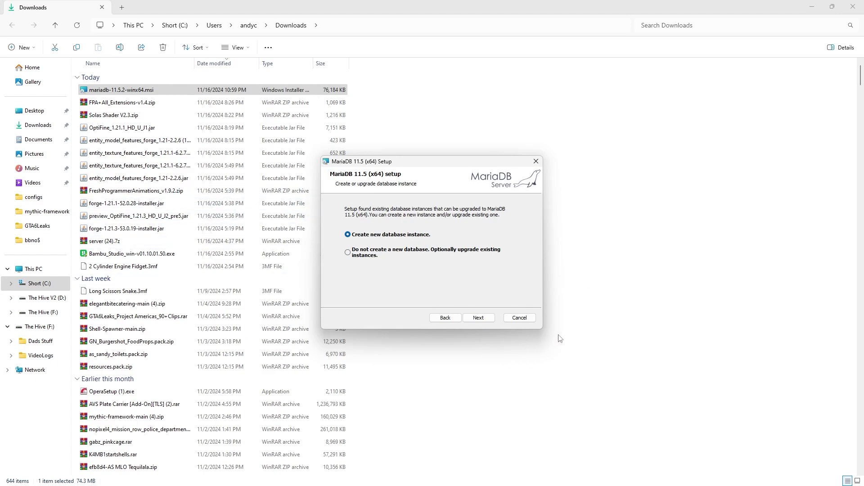
Cancel the MariaDB 11.5 setup and close the interrupted wizard.
{"action": "left_click", "coordinate": [520, 318]}
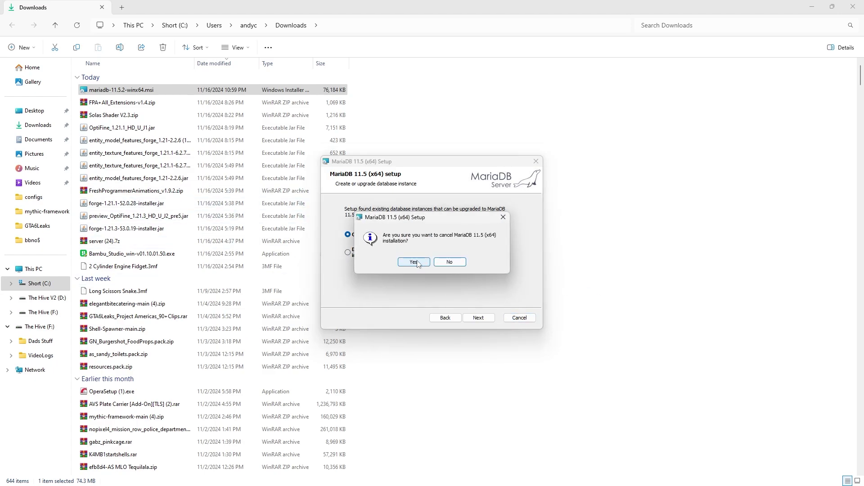
{"action": "left_click", "coordinate": [414, 262]}
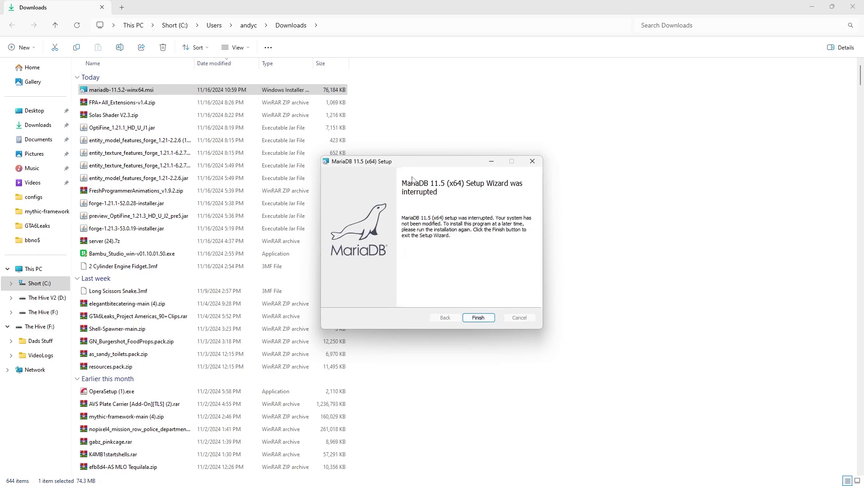
{"action": "left_click", "coordinate": [494, 321]}
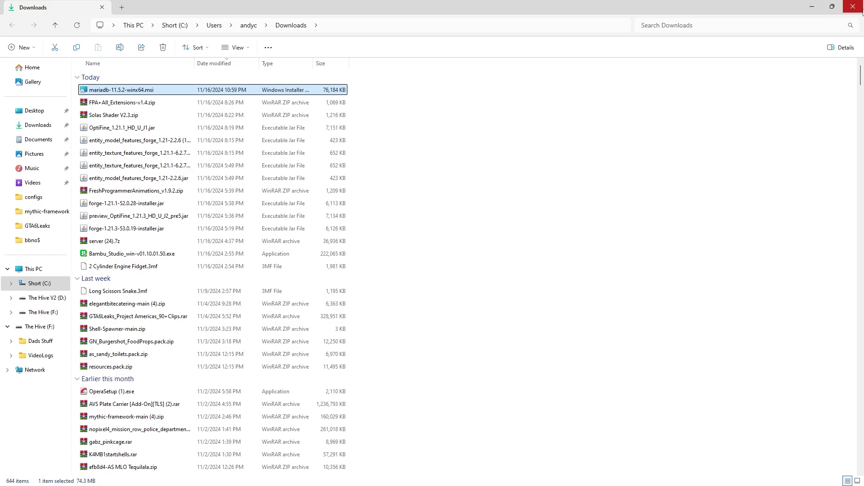
Close the Downloads window and switch to the RedM website.
{"action": "left_click", "coordinate": [853, 7]}
{"action": "mouse_move", "coordinate": [9, 193]}
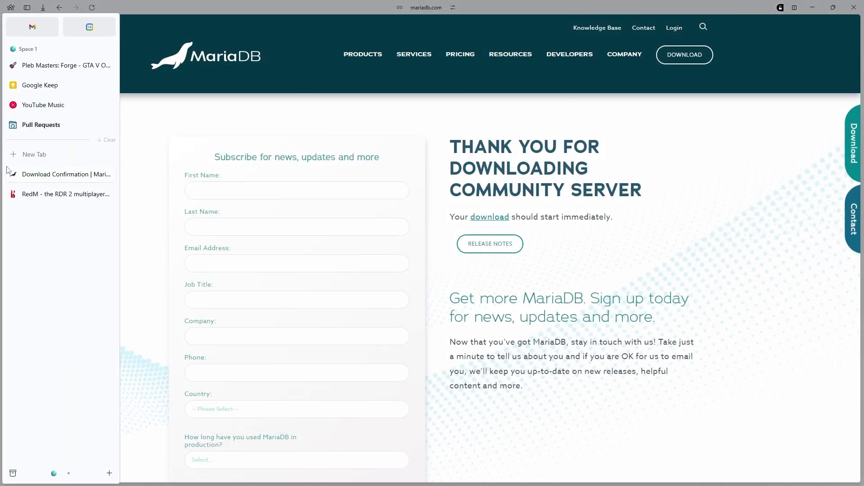
{"action": "left_click", "coordinate": [67, 193]}
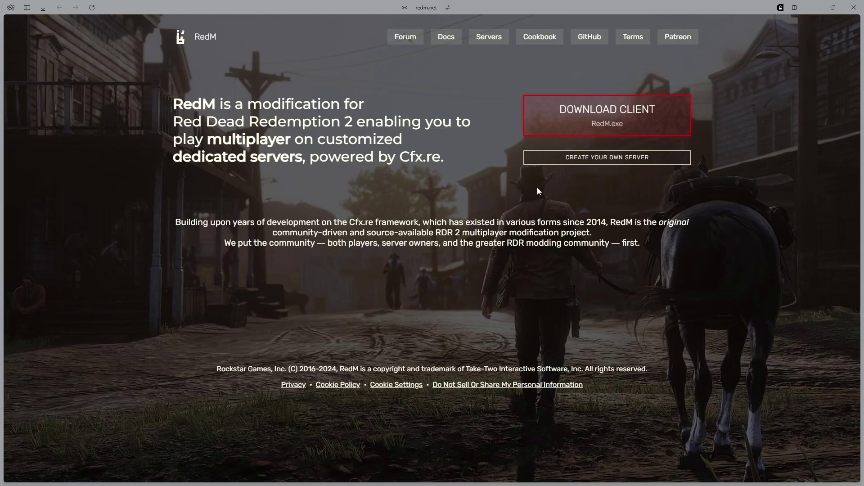
Follow the txAdmin server guide to the Windows builds and download the latest recommended build.
{"action": "left_click", "coordinate": [602, 161]}
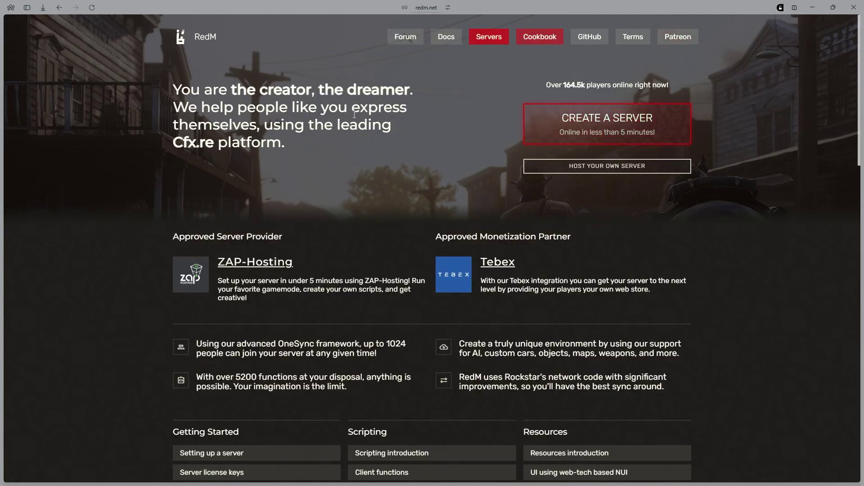
{"action": "left_click", "coordinate": [611, 171]}
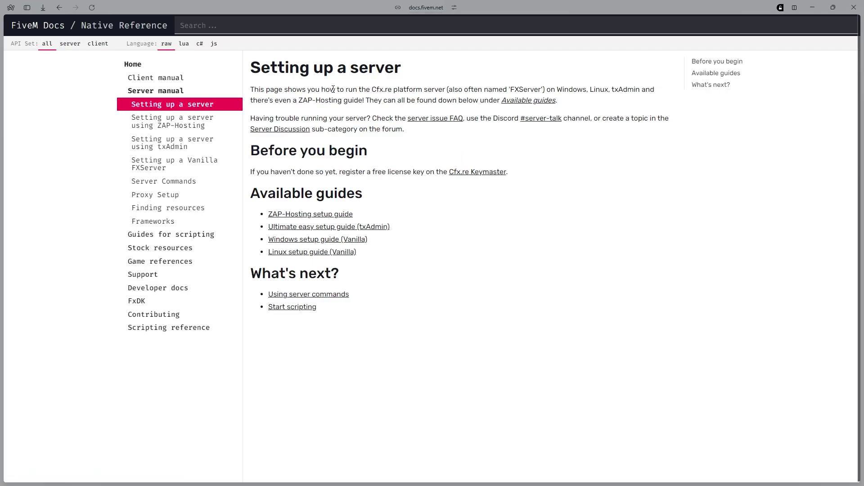
{"action": "left_click", "coordinate": [159, 149]}
{"action": "left_click", "coordinate": [347, 261]}
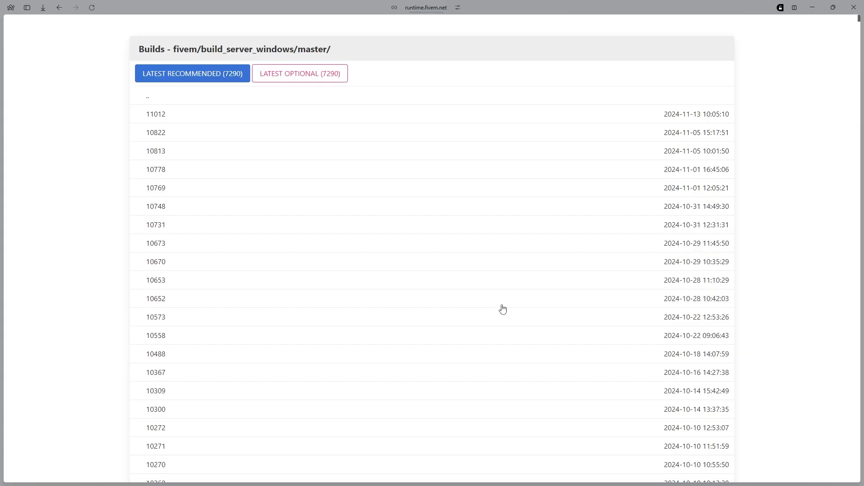
{"action": "left_click", "coordinate": [197, 76]}
{"action": "key", "text": "super+e"}
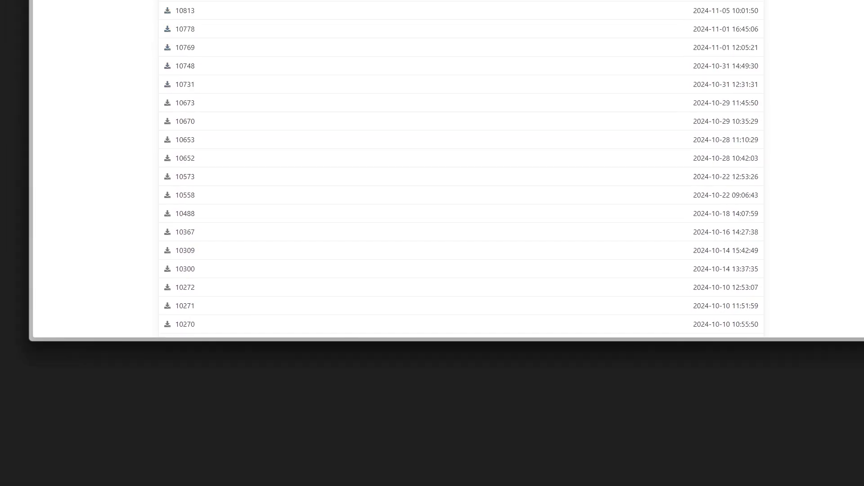
Create a folder named VorpcoreServer on The Hive V2 (D:) drive.
{"action": "left_click", "coordinate": [43, 298]}
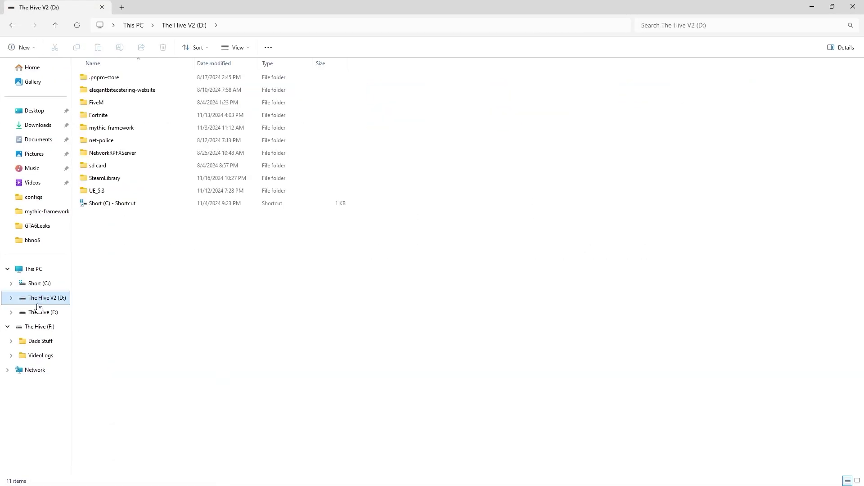
{"action": "right_click", "coordinate": [266, 253]}
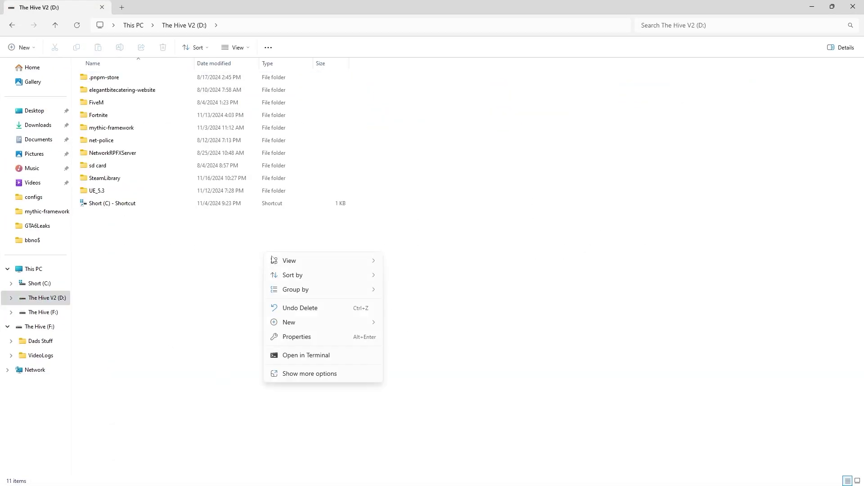
{"action": "mouse_move", "coordinate": [358, 323]}
{"action": "left_click", "coordinate": [444, 327]}
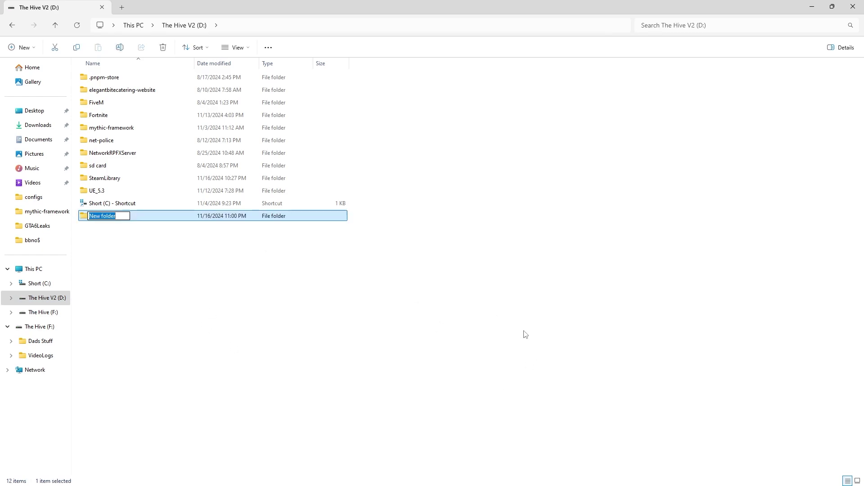
{"action": "type", "text": "VorpcoreServer"}
{"action": "key", "text": "Return"}
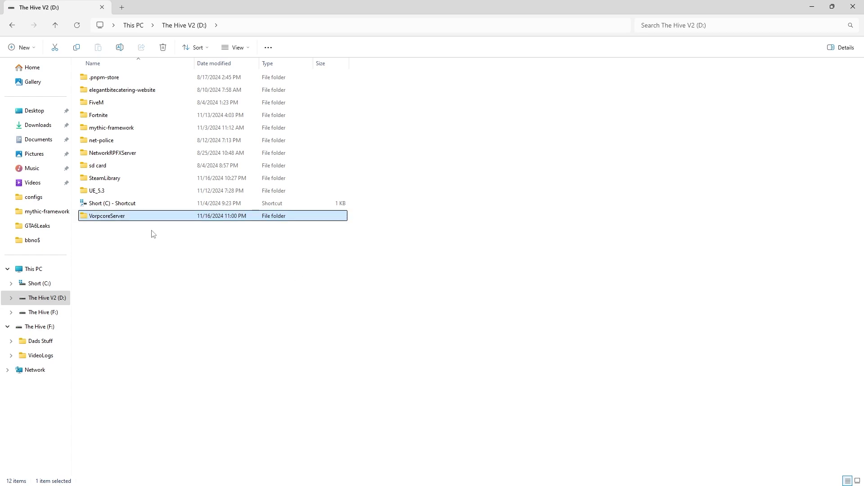
Create an empty txData folder inside VorpcoreServer.
{"action": "double_click", "coordinate": [160, 217]}
{"action": "right_click", "coordinate": [253, 218]}
{"action": "mouse_move", "coordinate": [291, 286]}
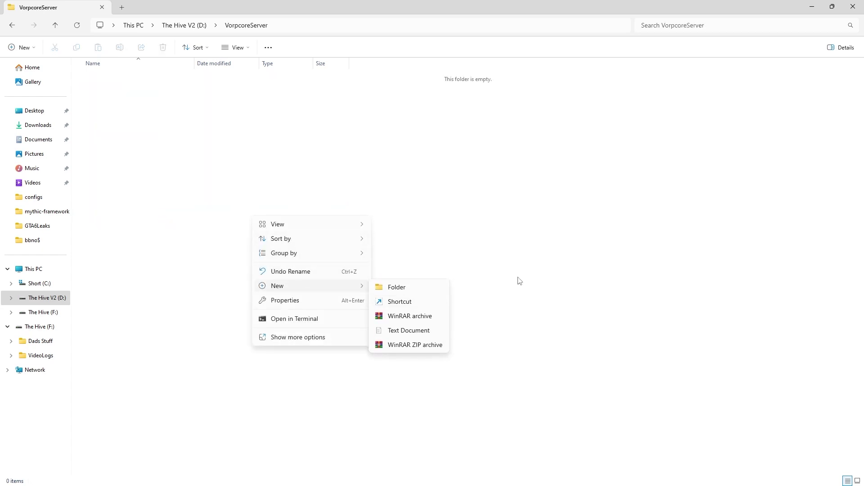
{"action": "left_click", "coordinate": [401, 289]}
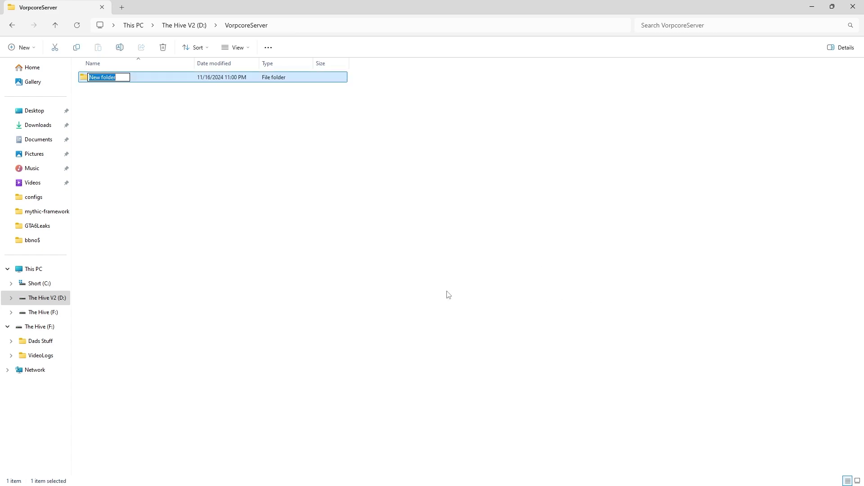
{"action": "type", "text": "txData"}
{"action": "key", "text": "Return"}
Open a second File Explorer window from the taskbar.
{"action": "left_click", "coordinate": [234, 143]}
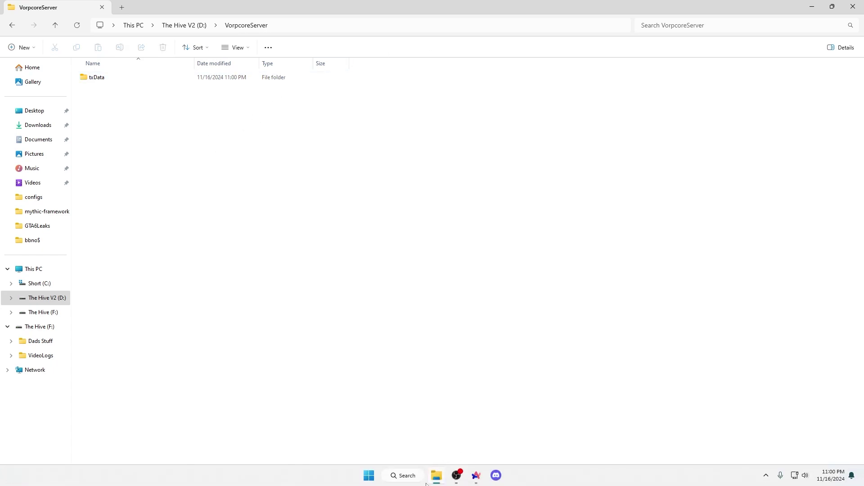
{"action": "right_click", "coordinate": [443, 477]}
{"action": "left_click", "coordinate": [432, 421]}
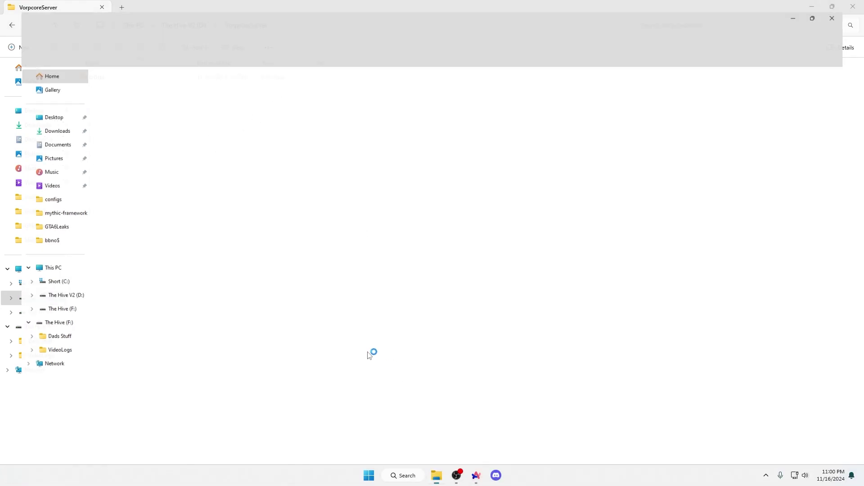
Open the server (25).7z archive from Downloads in WinRAR and select all its files.
{"action": "left_click_drag", "start_coordinate": [282, 19], "coordinate": [668, 59]}
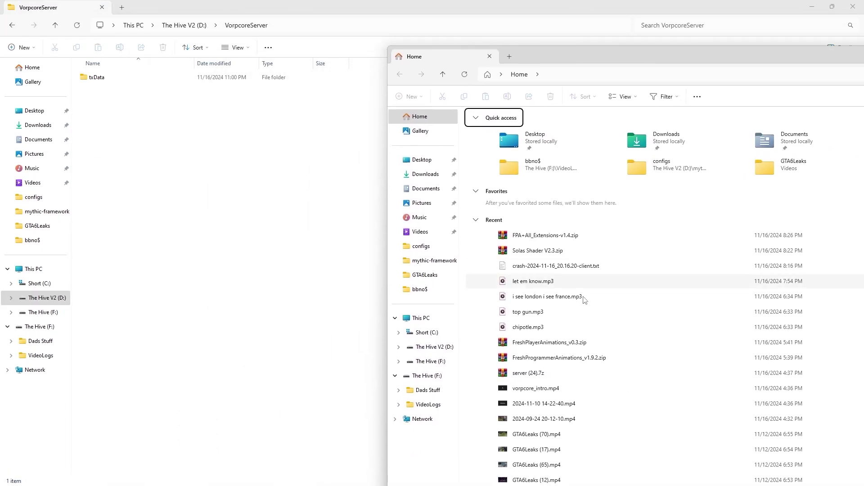
{"action": "left_click", "coordinate": [421, 176]}
{"action": "double_click", "coordinate": [490, 138]}
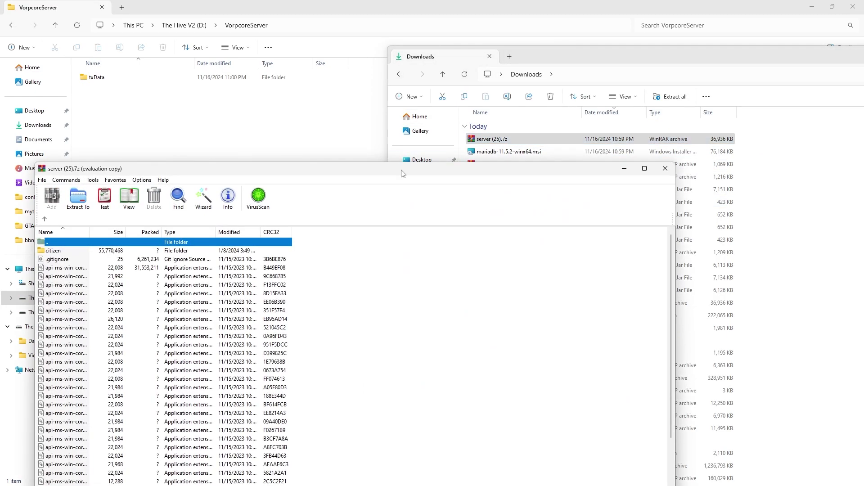
{"action": "left_click_drag", "start_coordinate": [323, 172], "coordinate": [701, 29]}
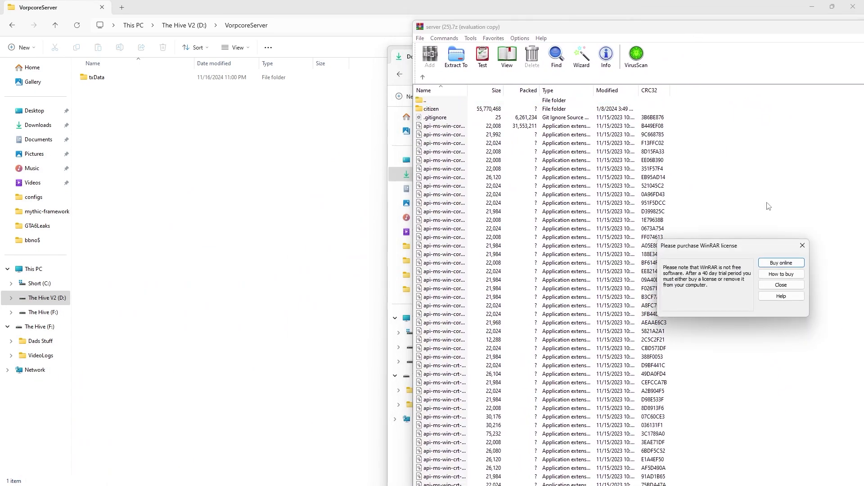
{"action": "left_click", "coordinate": [802, 245]}
{"action": "key", "text": "ctrl+a"}
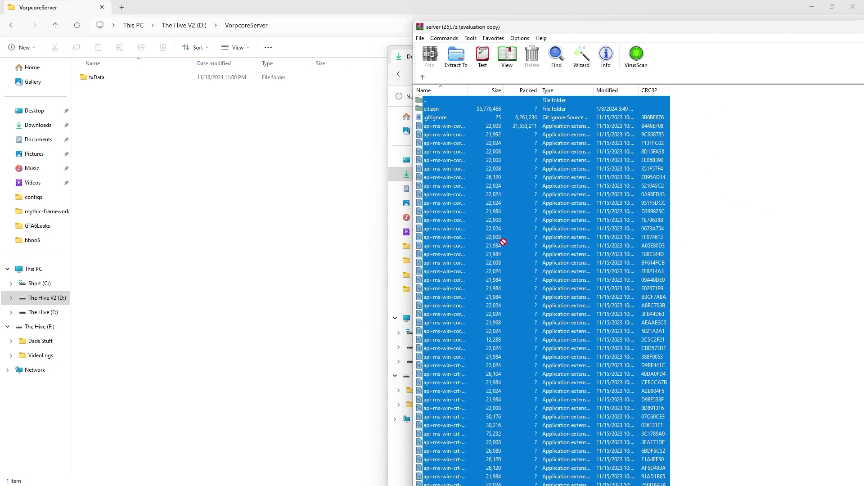
Extract the files into txData, then open txData and select FXServer.exe.
{"action": "left_click_drag", "start_coordinate": [378, 116], "coordinate": [173, 81]}
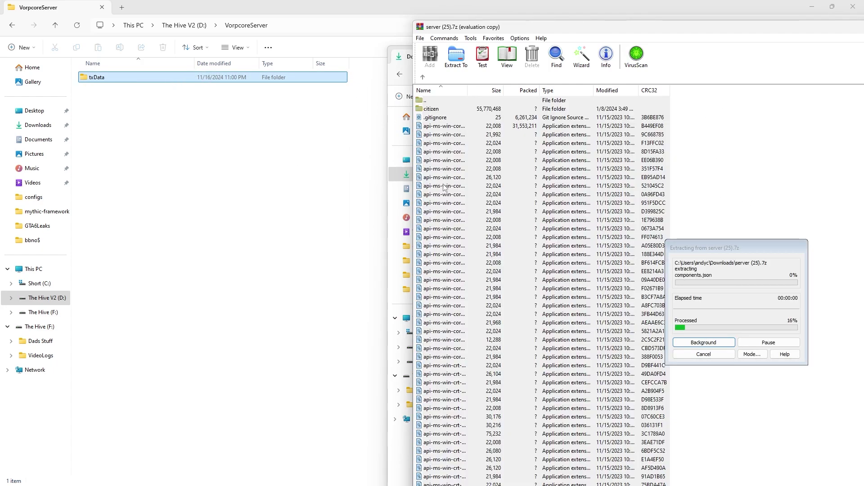
{"action": "left_click", "coordinate": [228, 143]}
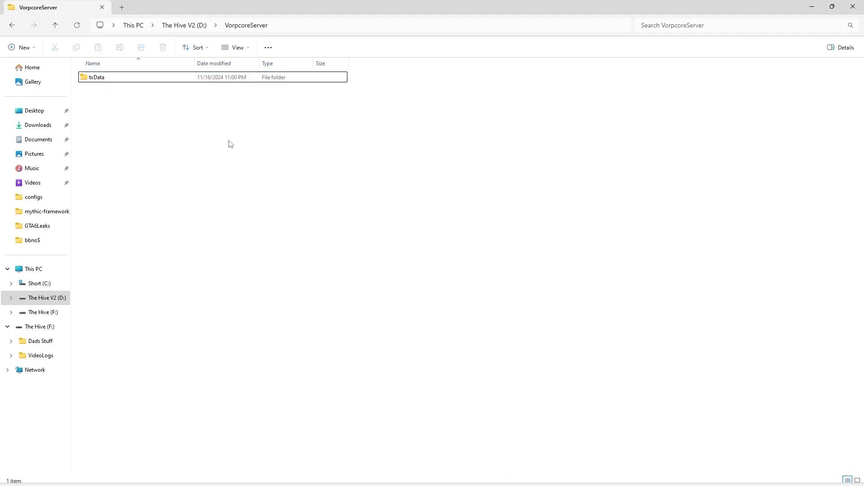
{"action": "double_click", "coordinate": [167, 81]}
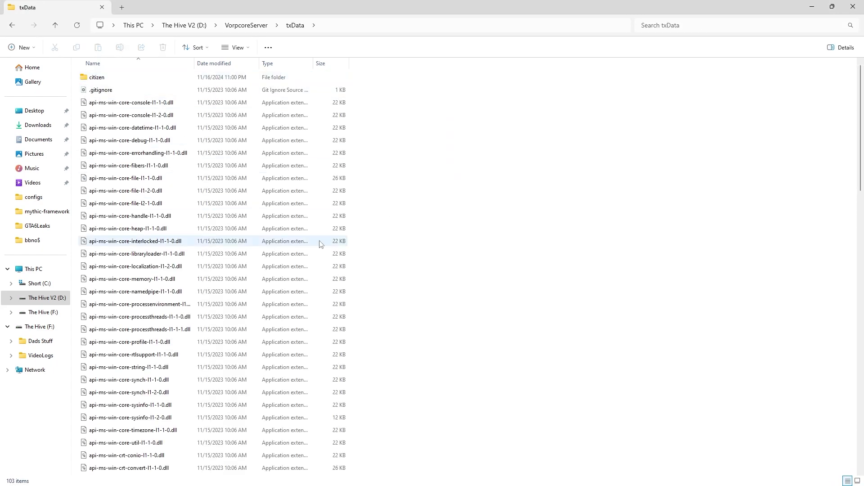
{"action": "scroll", "coordinate": [221, 256], "scroll_direction": "down", "scroll_amount": 12}
{"action": "scroll", "coordinate": [220, 257], "scroll_direction": "down", "scroll_amount": 5}
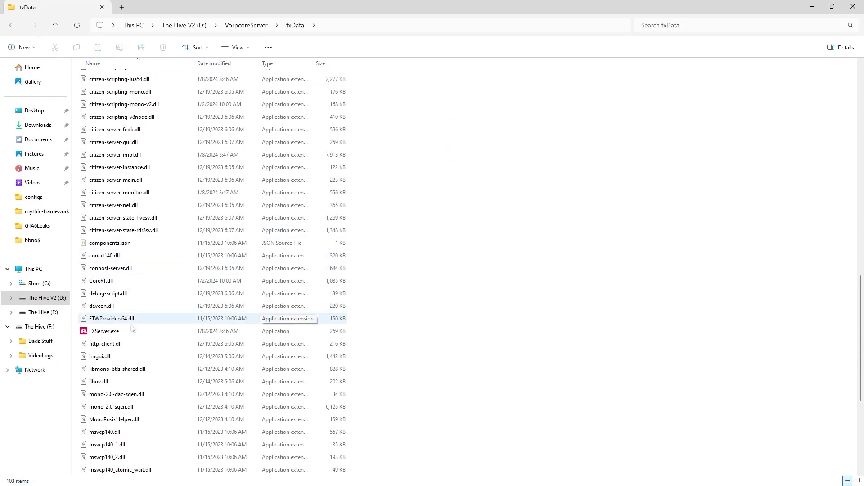
{"action": "left_click", "coordinate": [143, 334]}
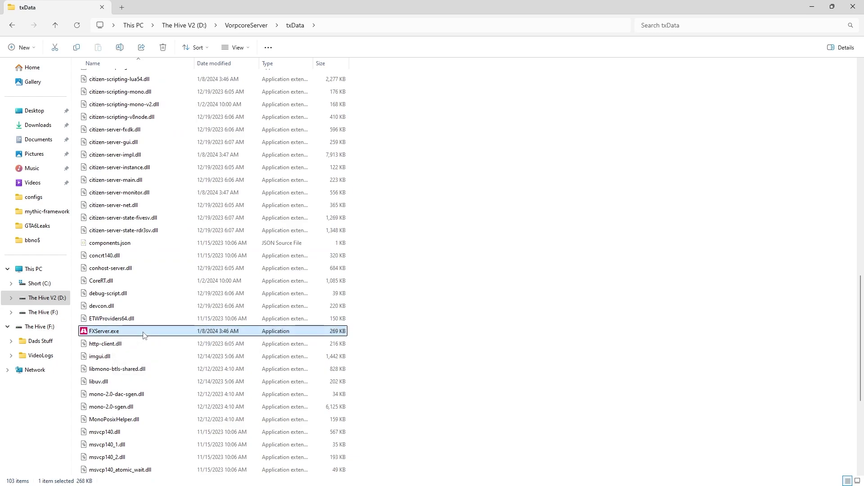
Launch FXServer.exe and maximize the txAdmin setup page.
{"action": "double_click", "coordinate": [143, 335]}
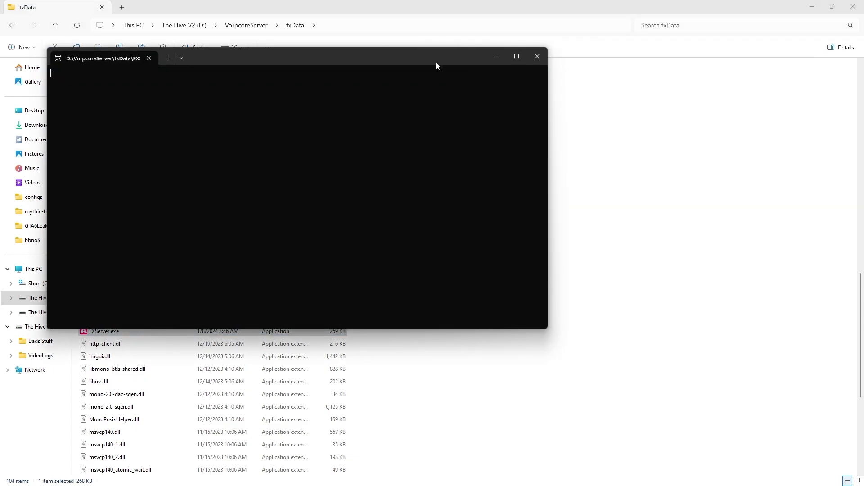
{"action": "left_click_drag", "start_coordinate": [435, 66], "coordinate": [547, 71]}
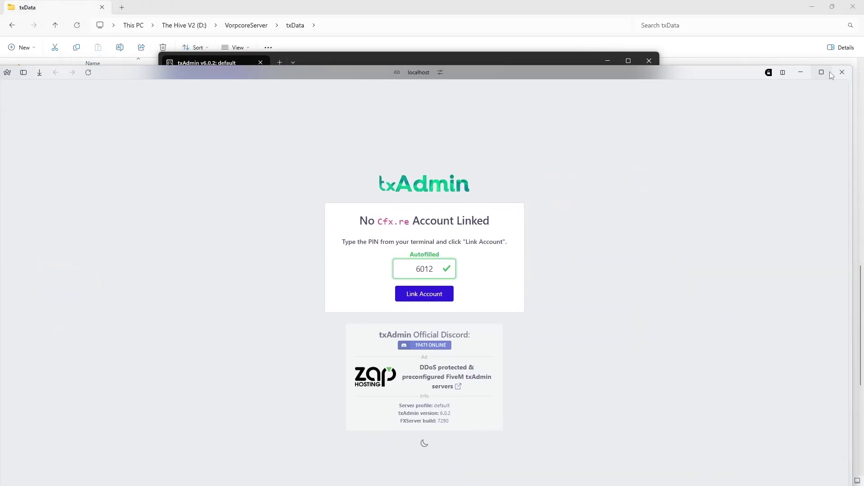
{"action": "left_click", "coordinate": [828, 73]}
Link the Cfx.re account, enter a backup password, and accept the terms.
{"action": "left_click", "coordinate": [440, 235]}
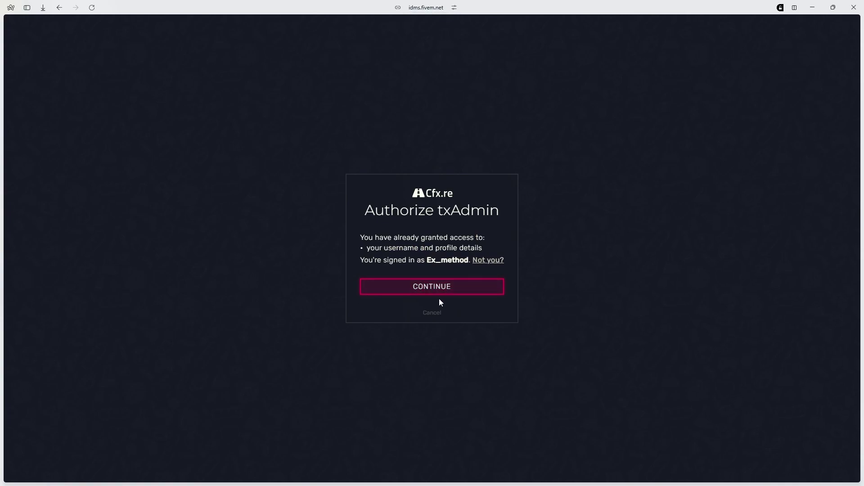
{"action": "left_click", "coordinate": [390, 287]}
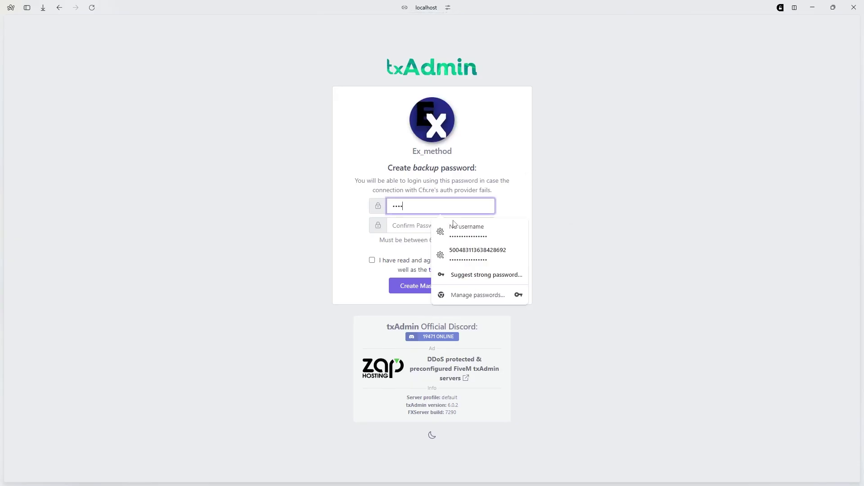
{"action": "left_click", "coordinate": [450, 274]}
{"action": "left_click", "coordinate": [402, 266]}
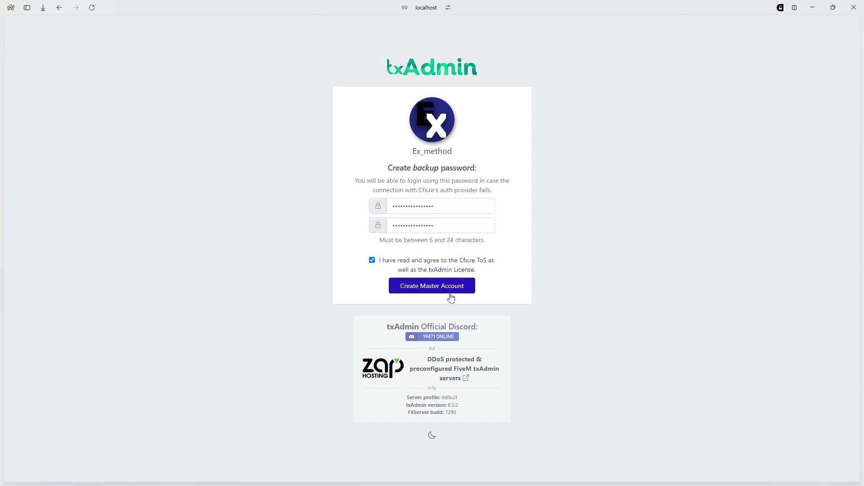
Create the master account and enter the server name.
{"action": "left_click", "coordinate": [430, 287]}
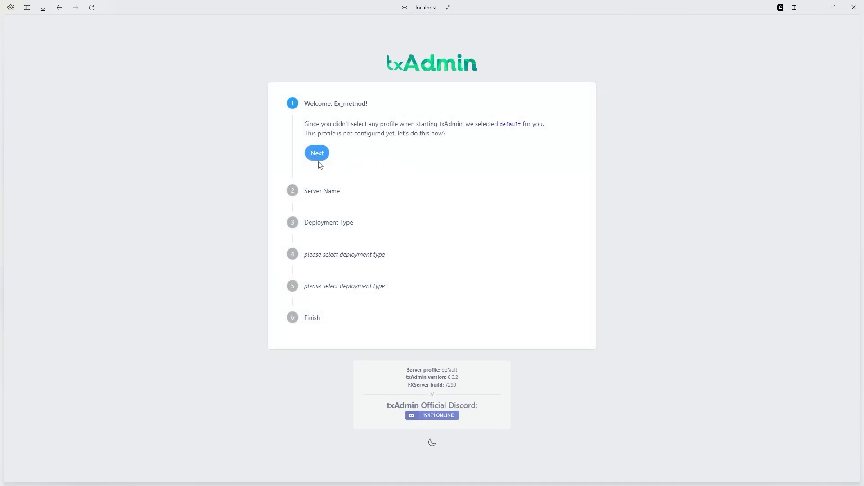
{"action": "left_click", "coordinate": [316, 154]}
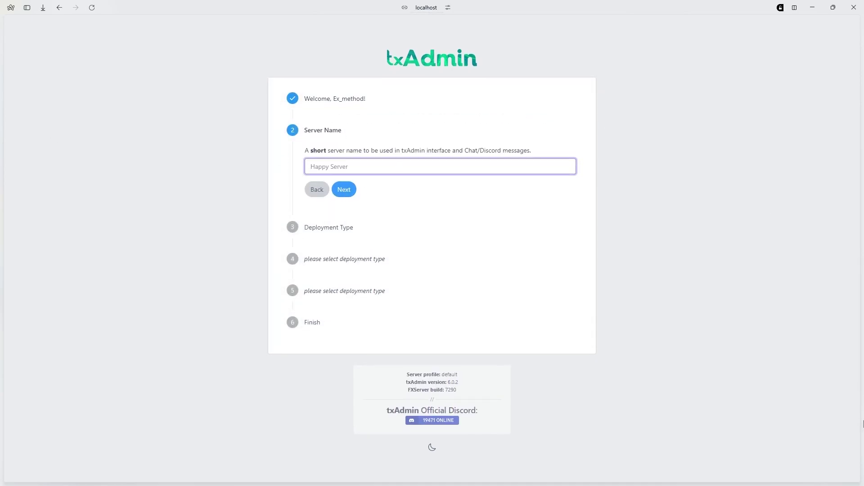
{"action": "type", "text": "Vorpcore"}
{"action": "left_click", "coordinate": [343, 191]}
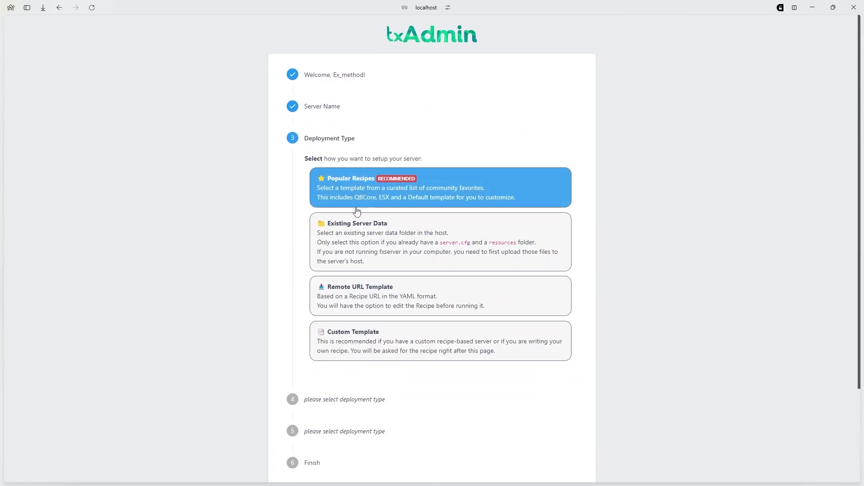
Choose the VORP Core popular recipe and save the suggested data location.
{"action": "left_click", "coordinate": [386, 195]}
{"action": "scroll", "coordinate": [523, 286], "scroll_direction": "down", "scroll_amount": 3}
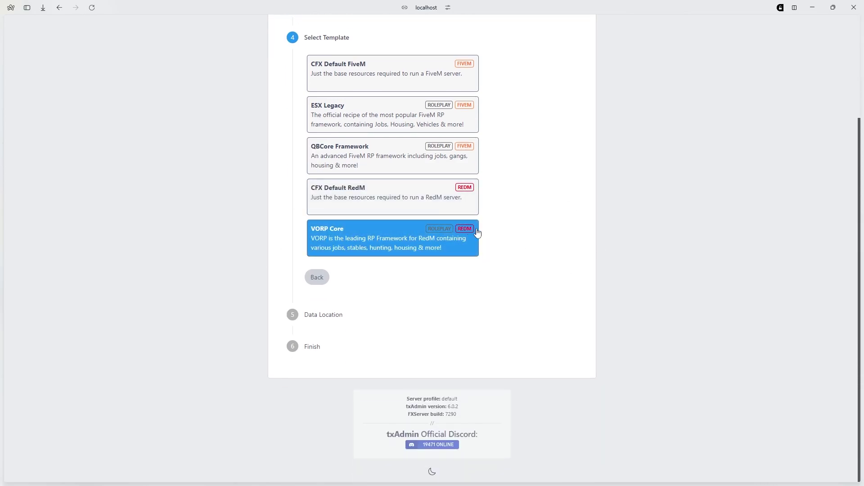
{"action": "left_click", "coordinate": [359, 249]}
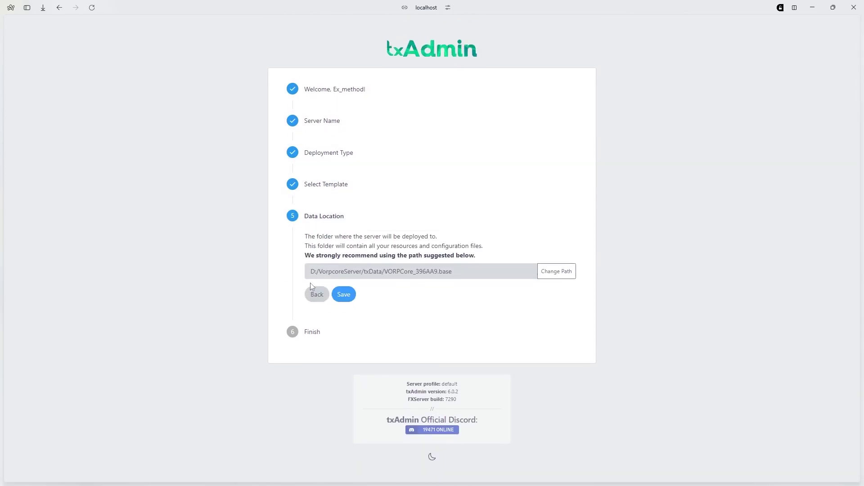
{"action": "left_click", "coordinate": [343, 294]}
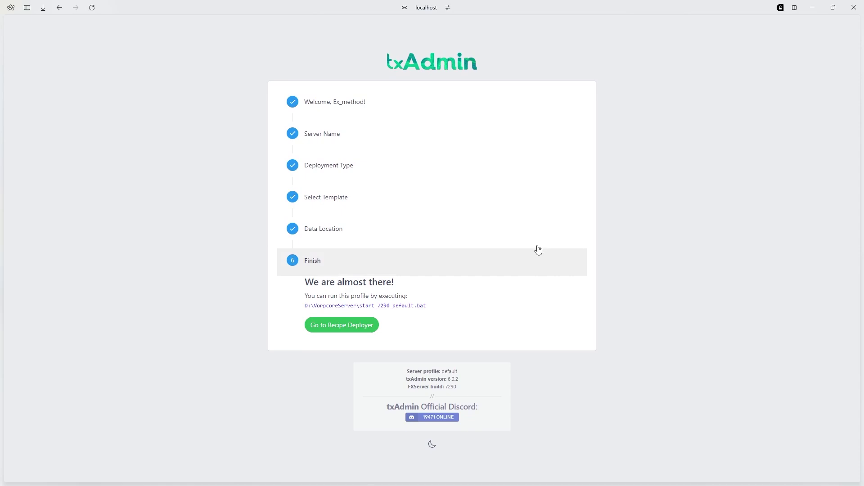
{"action": "left_click", "coordinate": [338, 326]}
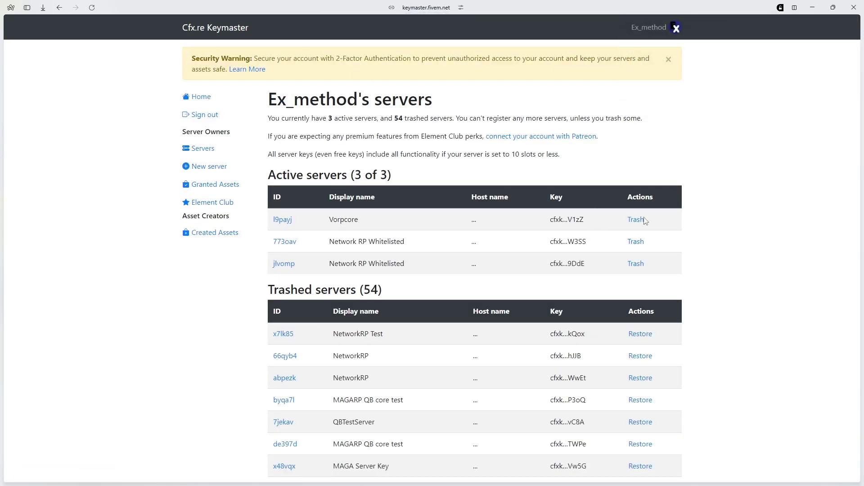
Trash the old Vorpcore entry, register a new Vorpcore server, and copy its license key.
{"action": "left_click", "coordinate": [636, 219]}
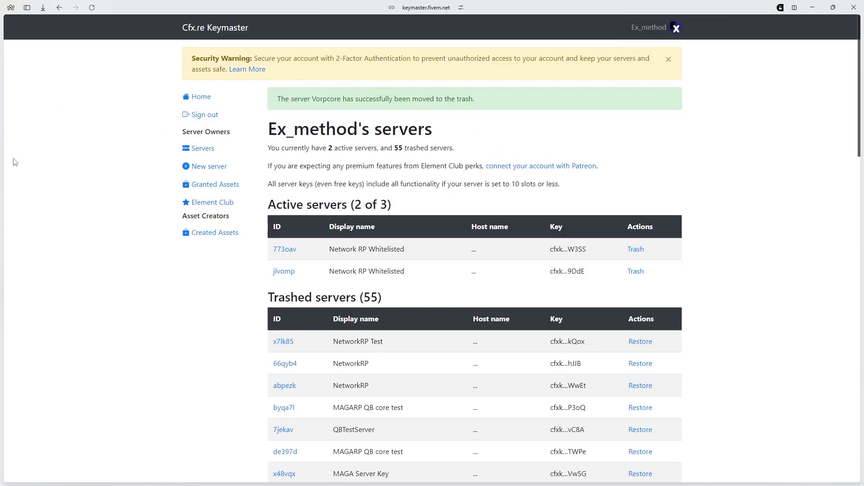
{"action": "left_click", "coordinate": [220, 167]}
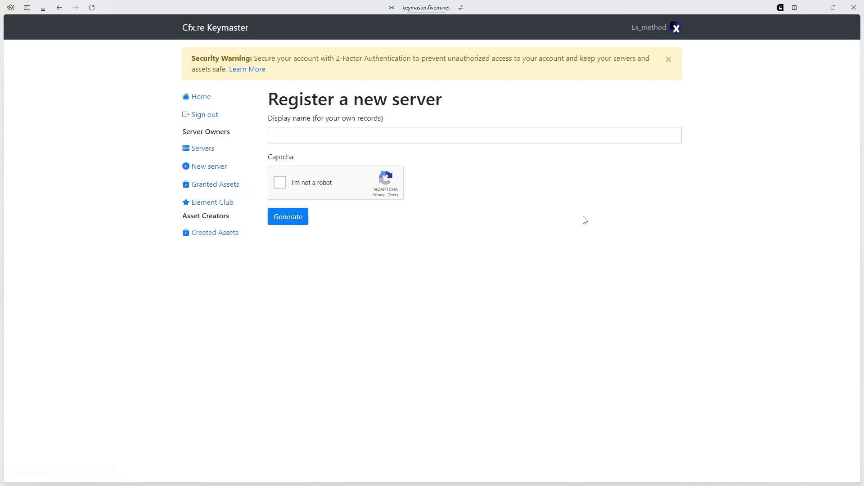
{"action": "left_click", "coordinate": [322, 130]}
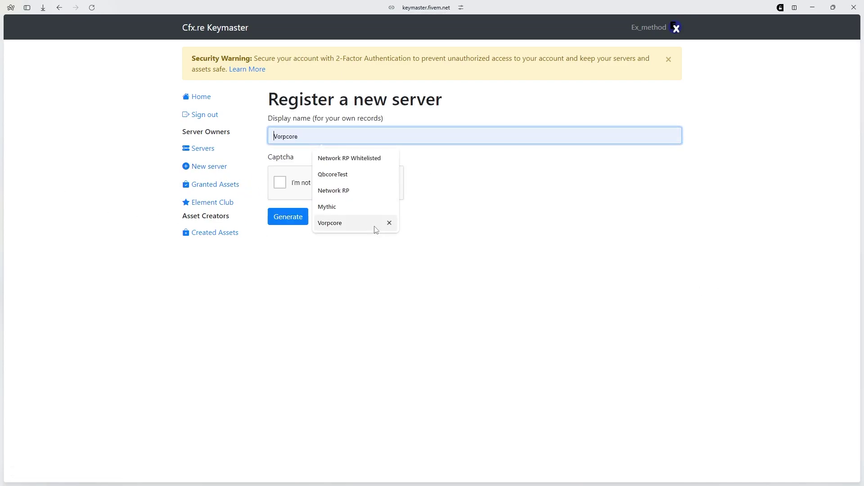
{"action": "left_click", "coordinate": [356, 224]}
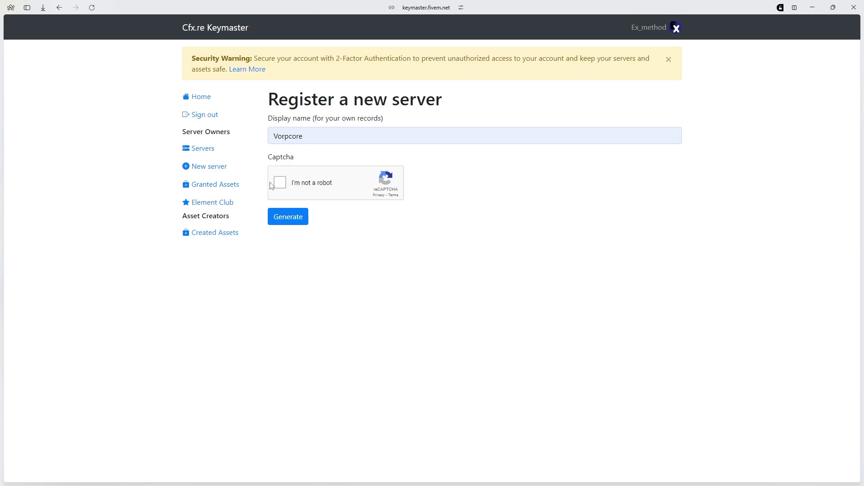
{"action": "left_click", "coordinate": [297, 218]}
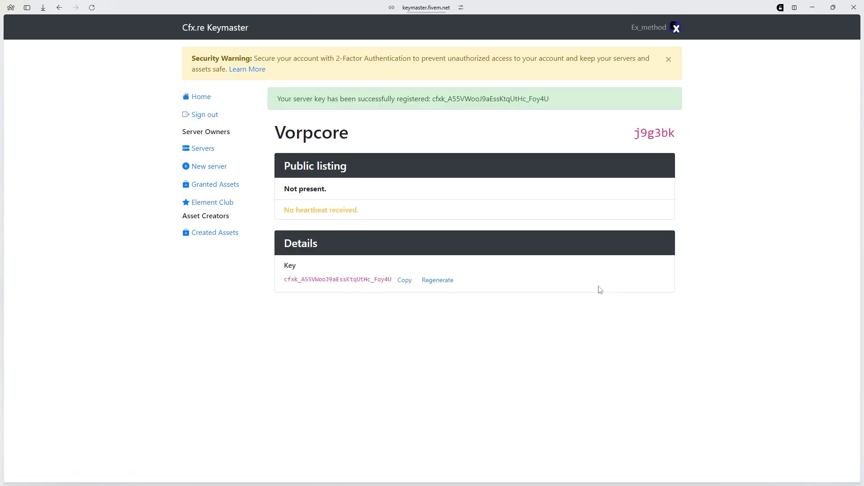
{"action": "left_click", "coordinate": [404, 281]}
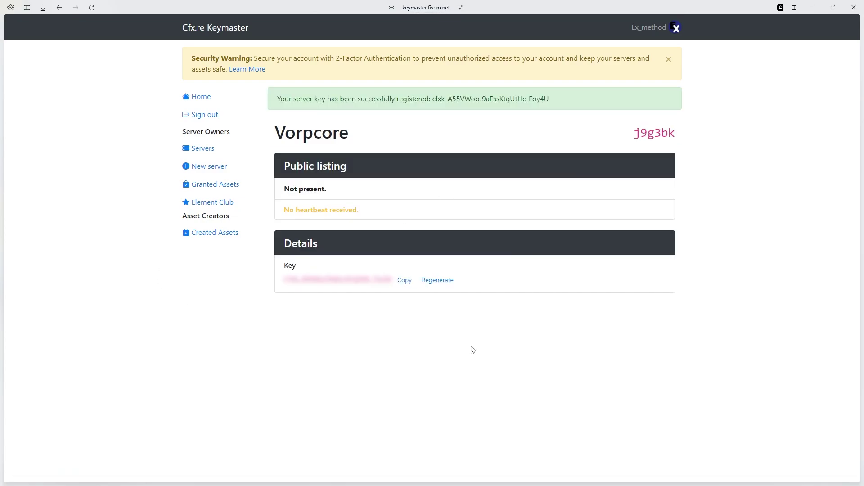
Paste the new key into License Key, leaving steam_webApiKey as none.
{"action": "mouse_move", "coordinate": [2, 63]}
{"action": "left_click", "coordinate": [13, 174]}
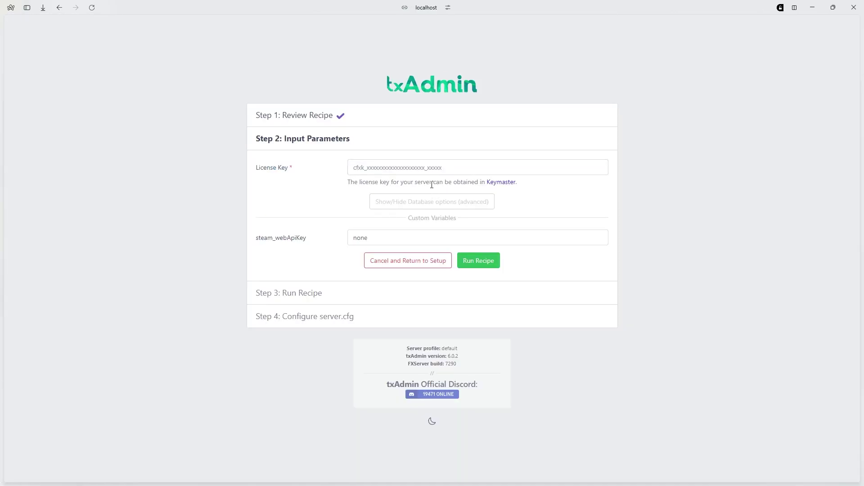
{"action": "key", "text": "ctrl+v"}
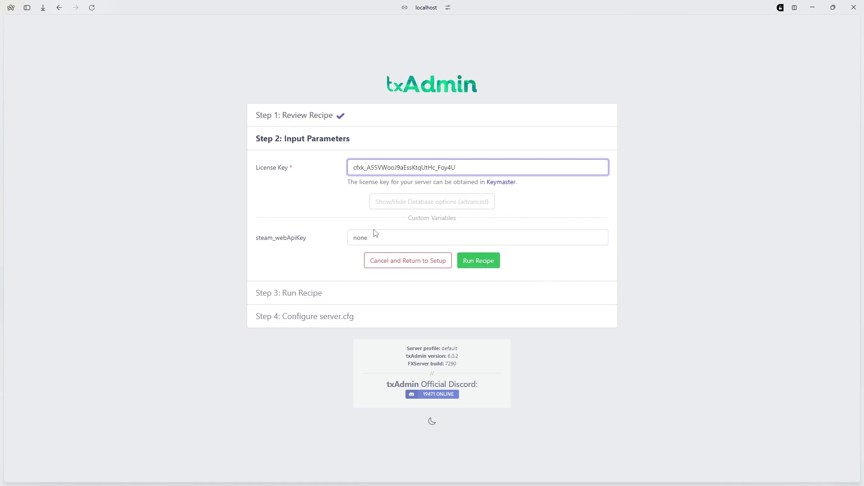
{"action": "double_click", "coordinate": [405, 239]}
{"action": "left_click", "coordinate": [308, 261]}
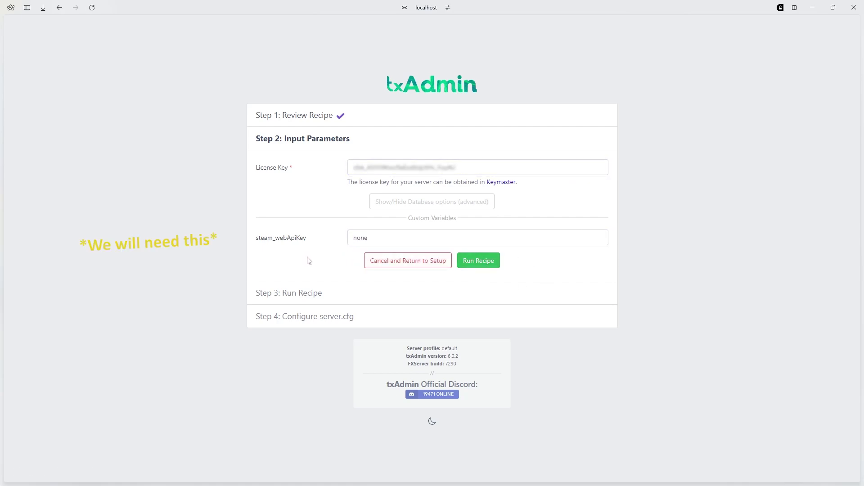
Run the VORP Core recipe, then save server.cfg and start the server.
{"action": "left_click", "coordinate": [473, 263]}
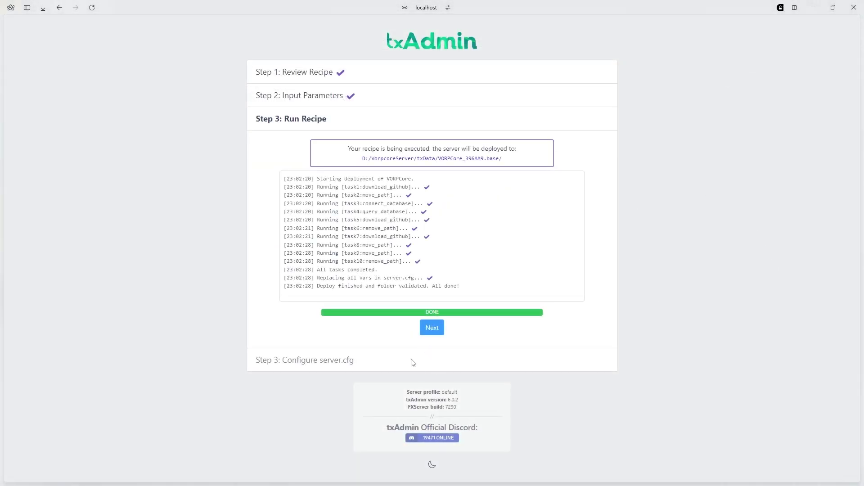
{"action": "left_click", "coordinate": [432, 327]}
{"action": "scroll", "coordinate": [570, 275], "scroll_direction": "down", "scroll_amount": 15}
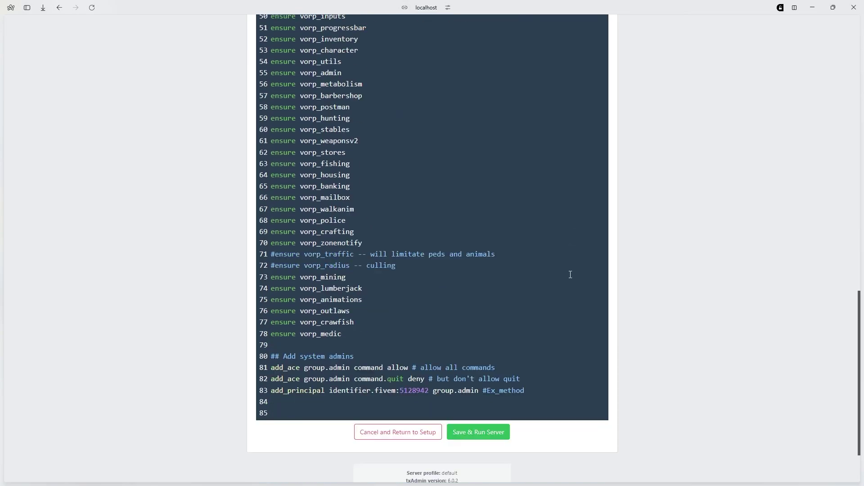
{"action": "scroll", "coordinate": [570, 275], "scroll_direction": "down", "scroll_amount": 2}
{"action": "left_click", "coordinate": [486, 395]}
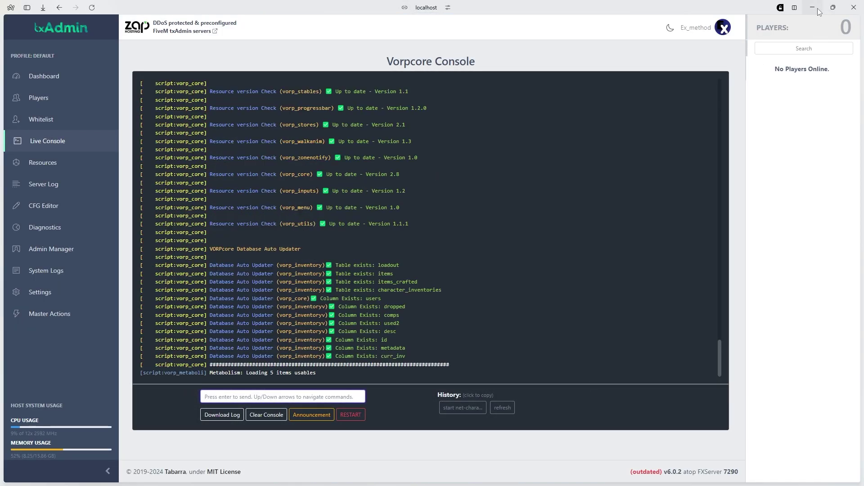
Close the server console window.
{"action": "left_click", "coordinate": [812, 8]}
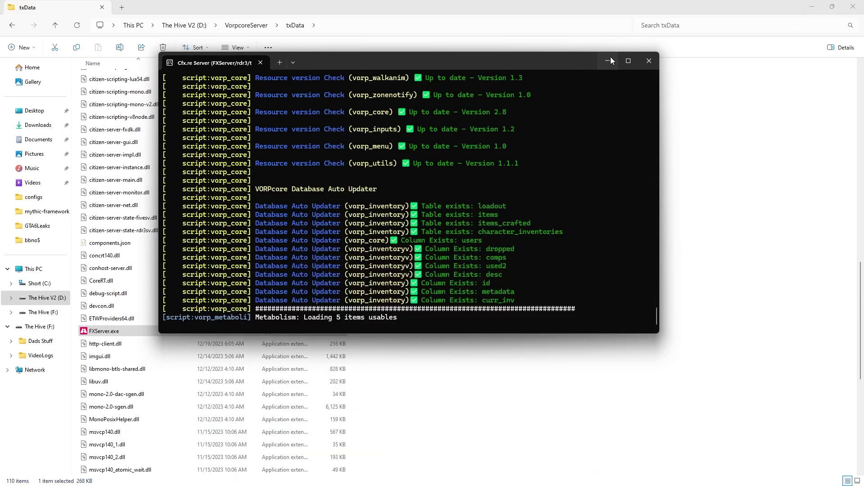
{"action": "left_click", "coordinate": [610, 57]}
{"action": "left_click", "coordinate": [436, 476]}
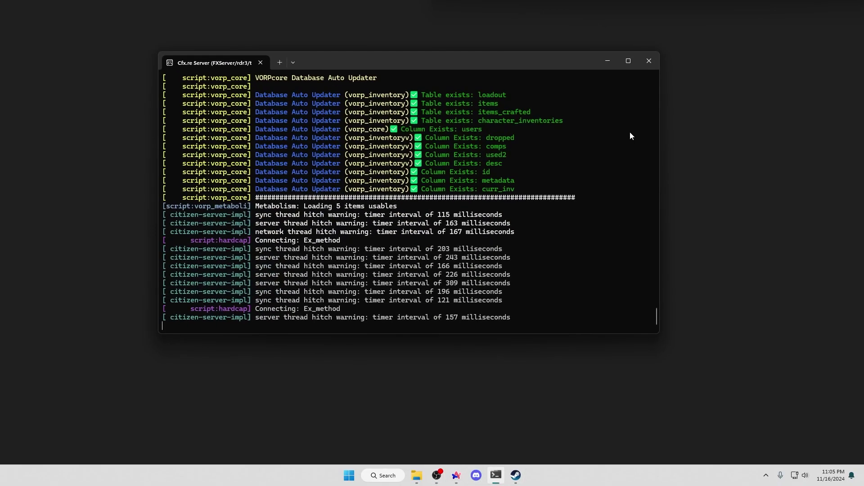
{"action": "left_click", "coordinate": [642, 67]}
Browse File Explorer to the txData\VORPCore_396AA9.base folder.
{"action": "left_click", "coordinate": [428, 478]}
{"action": "scroll", "coordinate": [121, 84], "scroll_direction": "up", "scroll_amount": 15}
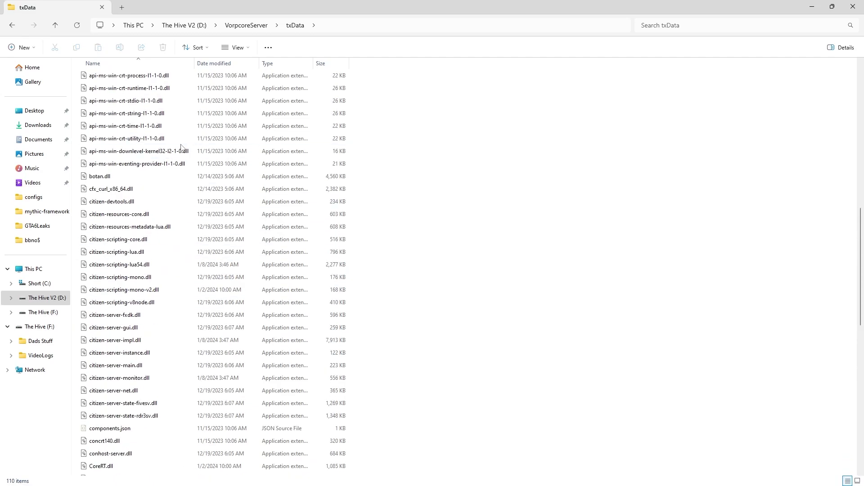
{"action": "left_click", "coordinate": [246, 25]}
{"action": "double_click", "coordinate": [127, 77]}
{"action": "double_click", "coordinate": [118, 115]}
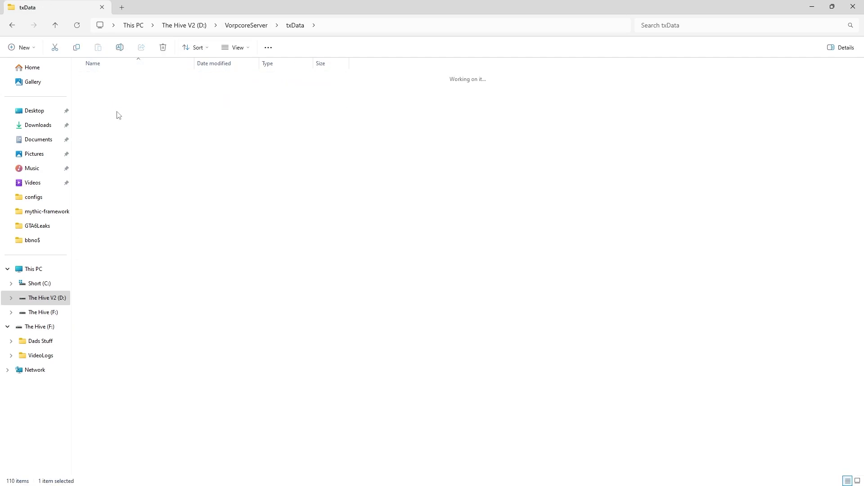
{"action": "double_click", "coordinate": [93, 91]}
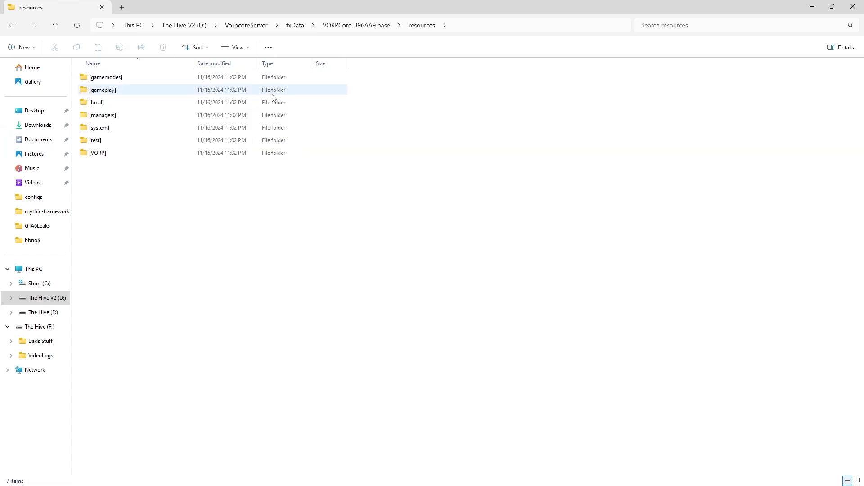
{"action": "left_click", "coordinate": [372, 26]}
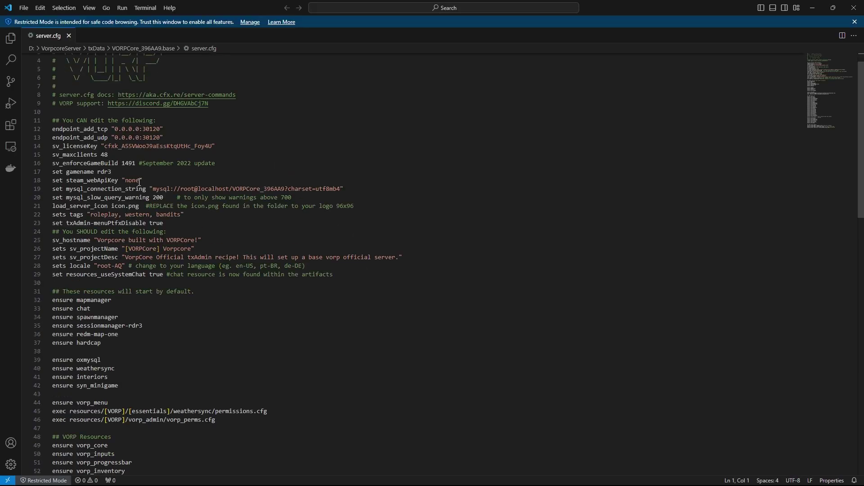
In server.cfg, select the steam_webApiKey 'none' value and return to the browser.
{"action": "left_click_drag", "start_coordinate": [140, 181], "coordinate": [126, 181]}
{"action": "key", "text": "ctrl+v"}
{"action": "left_click", "coordinate": [434, 476]}
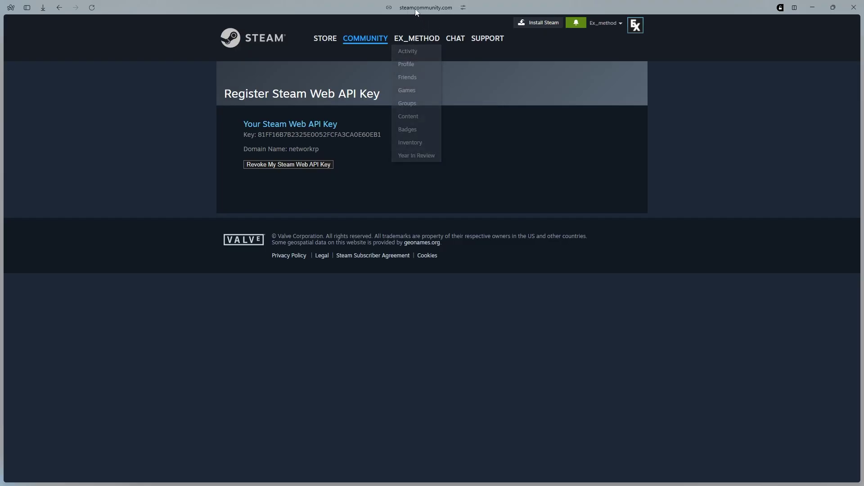
Select and copy the key text on the Steam Web API Key page.
{"action": "left_click", "coordinate": [417, 9]}
{"action": "left_click", "coordinate": [452, 195]}
{"action": "left_click_drag", "start_coordinate": [364, 210], "coordinate": [429, 210]}
{"action": "key", "text": "Escape"}
{"action": "left_click", "coordinate": [425, 7]}
{"action": "left_click", "coordinate": [437, 200]}
{"action": "key", "text": "Escape"}
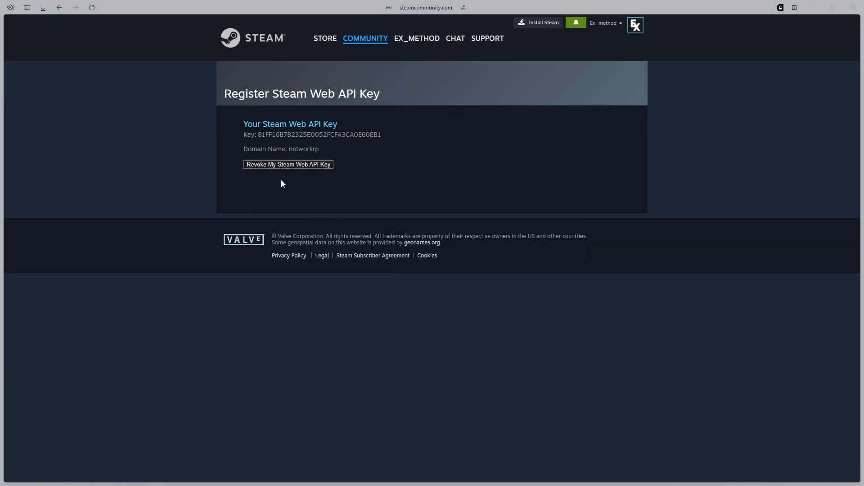
{"action": "left_click_drag", "start_coordinate": [381, 135], "coordinate": [261, 137]}
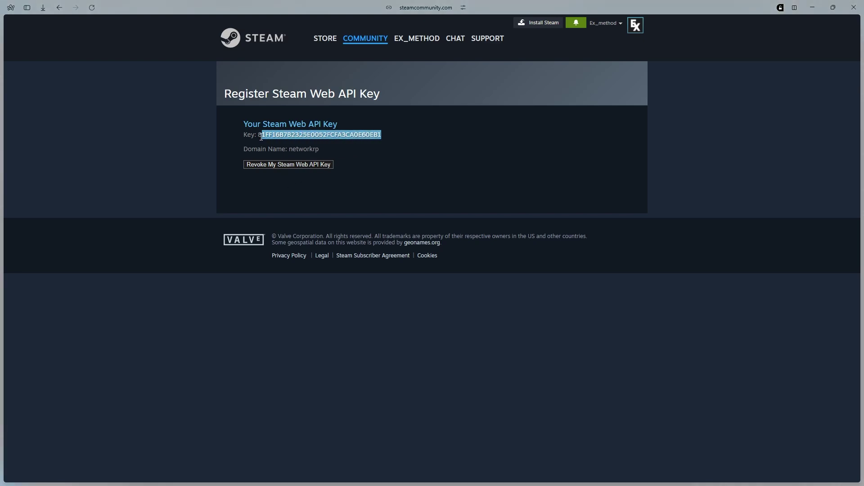
Paste the Steam Web API key over none on server.cfg's steam_webApiKey line.
{"action": "mouse_move", "coordinate": [542, 468]}
{"action": "left_click", "coordinate": [516, 477]}
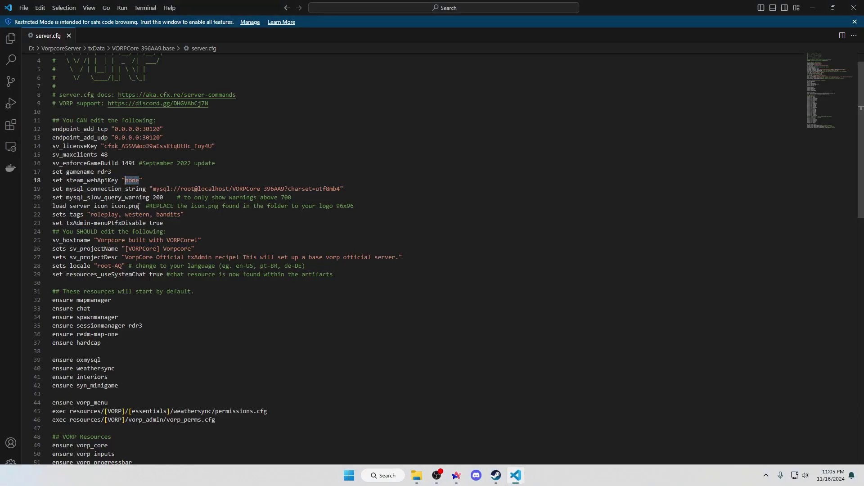
{"action": "left_click_drag", "start_coordinate": [139, 180], "coordinate": [123, 180]}
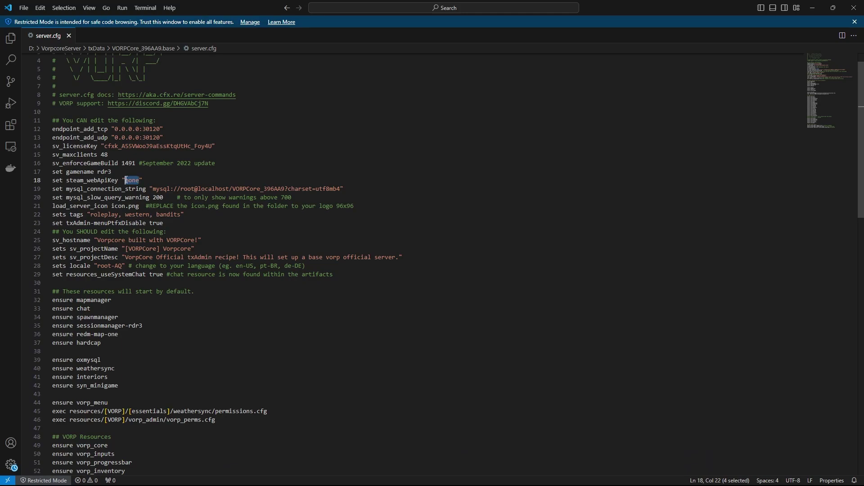
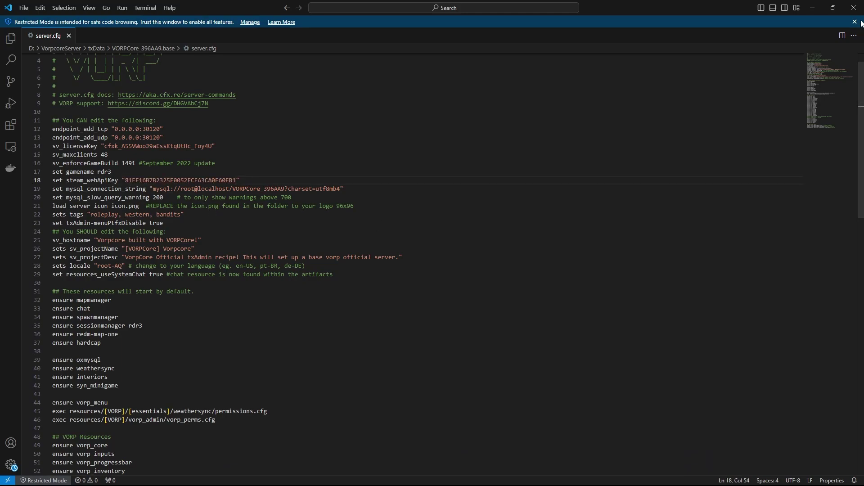
{"action": "left_click", "coordinate": [457, 477]}
{"action": "left_click", "coordinate": [812, 7]}
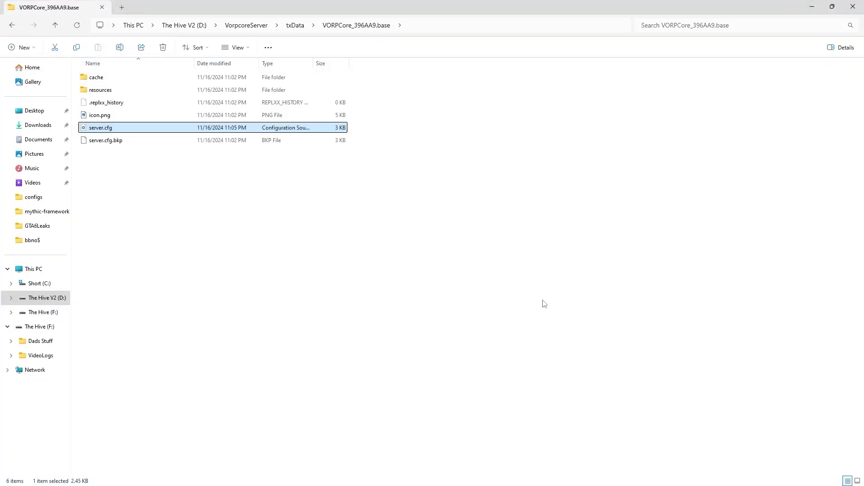
Launch RedM from Windows search and connect to the local Vorpcore server card.
{"action": "left_click", "coordinate": [242, 27]}
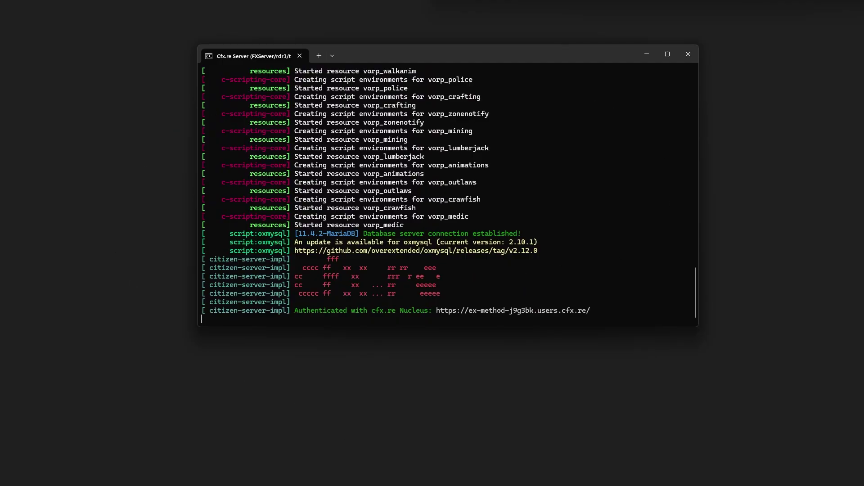
{"action": "left_click", "coordinate": [382, 475]}
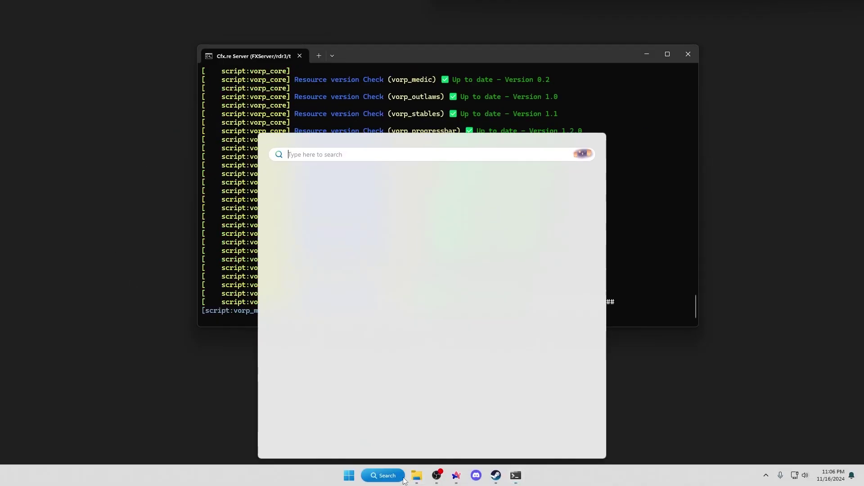
{"action": "type", "text": "redM"}
{"action": "key", "text": "Return"}
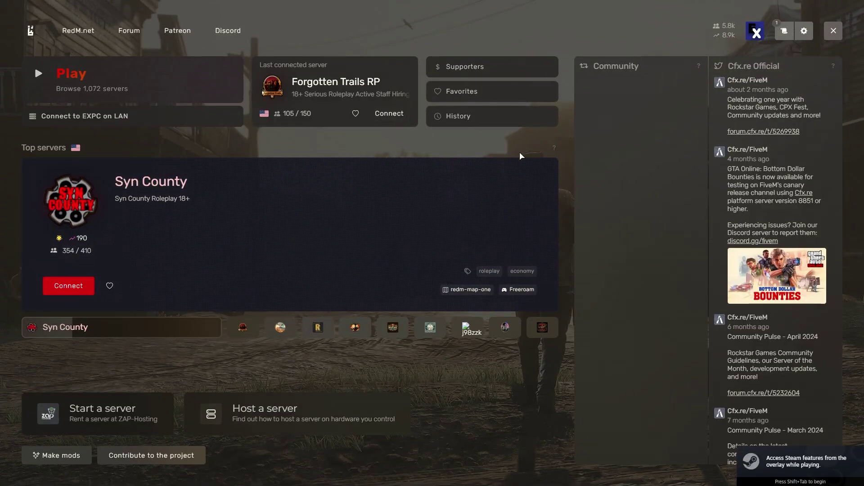
{"action": "left_click", "coordinate": [46, 120]}
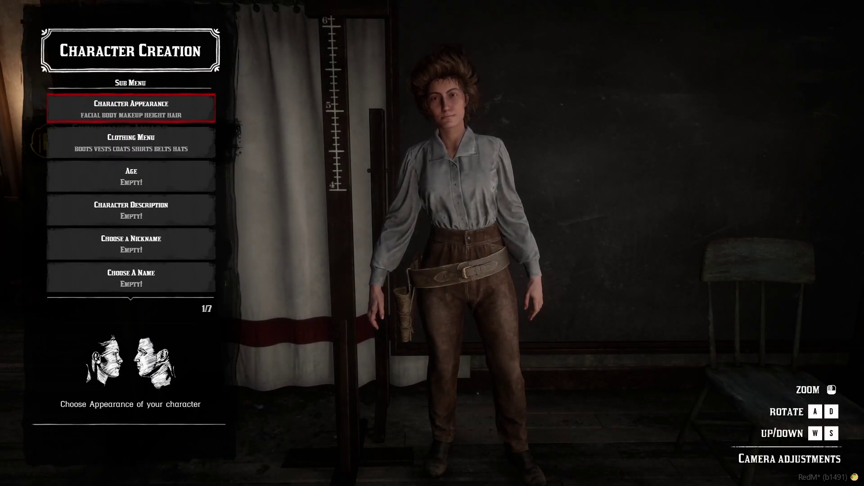
Move through the Character Creation menu to Start Journey and confirm it.
{"action": "key", "text": "Up"}
{"action": "key", "text": "Up"}
{"action": "key", "text": "Up"}
{"action": "key", "text": "Up"}
{"action": "key", "text": "Up"}
{"action": "key", "text": "Up"}
{"action": "key", "text": "Up"}
{"action": "key", "text": "Up"}
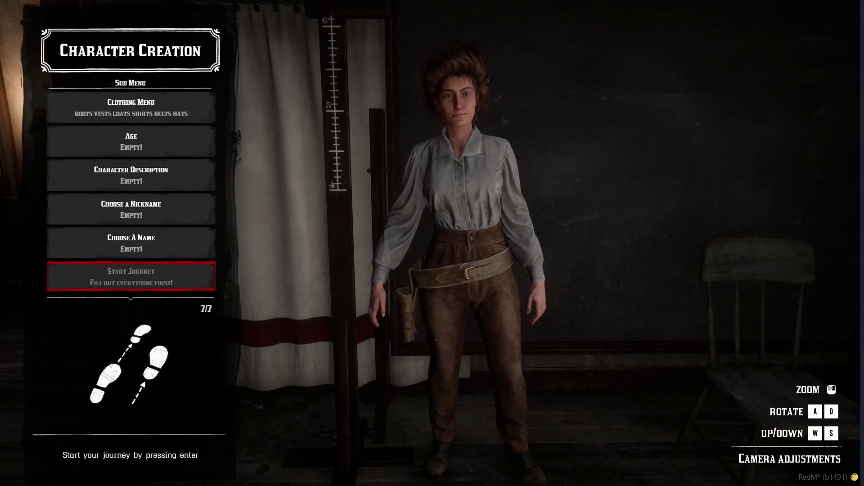
{"action": "key", "text": "Down"}
{"action": "key", "text": "Up"}
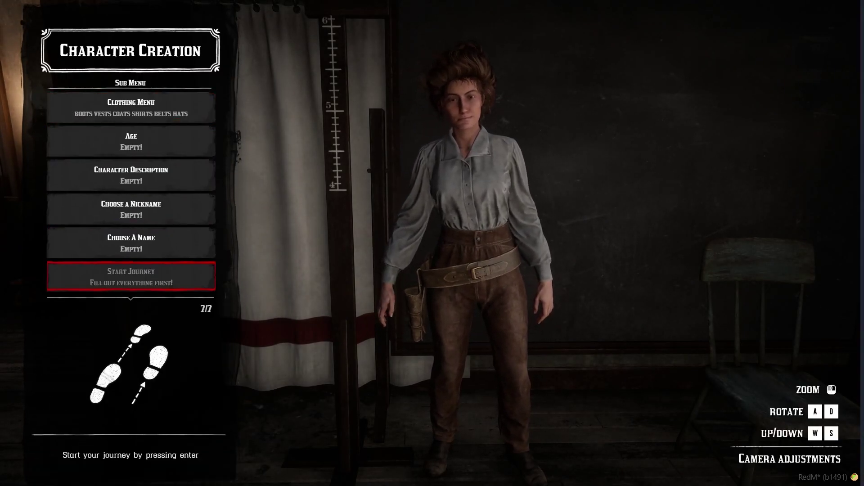
{"action": "key", "text": "Return"}
Walk toward the wooden shed, then run /tx in chat to open the txAdmin menu.
{"action": "key", "text": "w"}
{"action": "key", "text": "w"}
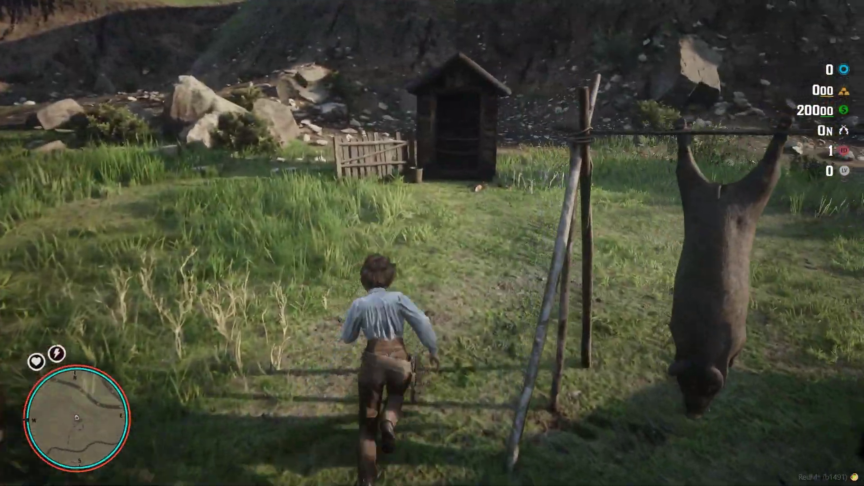
{"action": "key", "text": "Escape"}
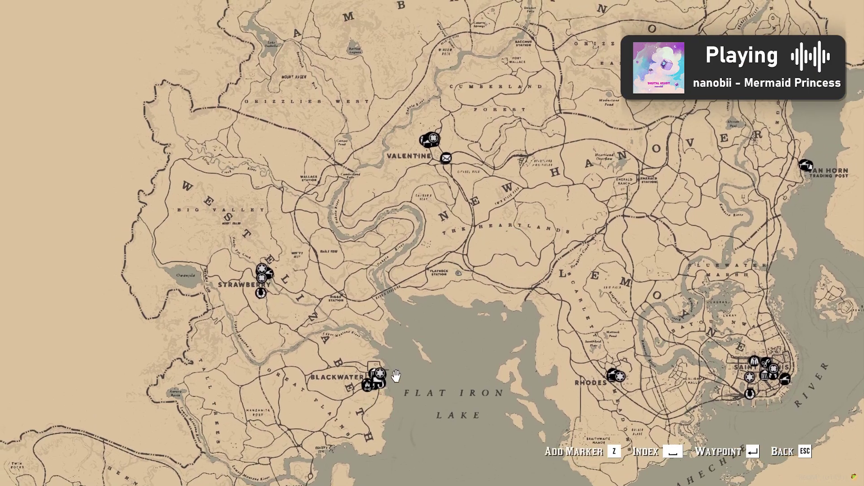
{"action": "scroll", "coordinate": [382, 383], "scroll_direction": "up", "scroll_amount": 8}
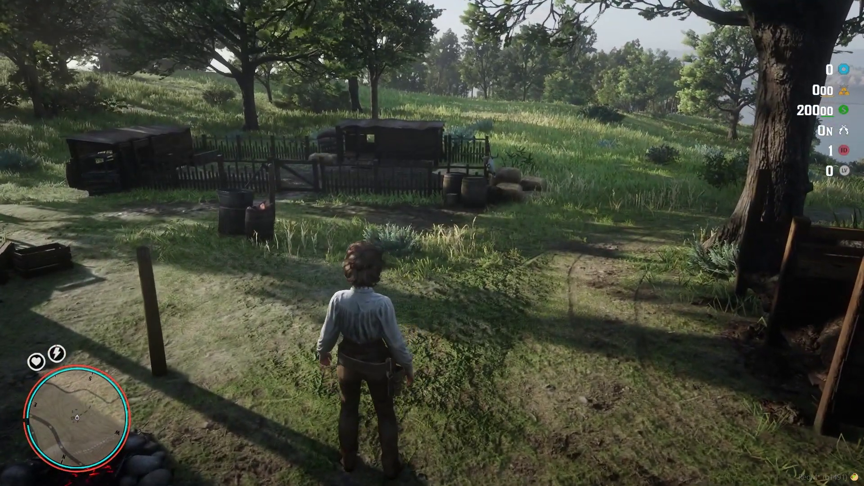
{"action": "type", "text": "t/tx"}
{"action": "key", "text": "Return"}
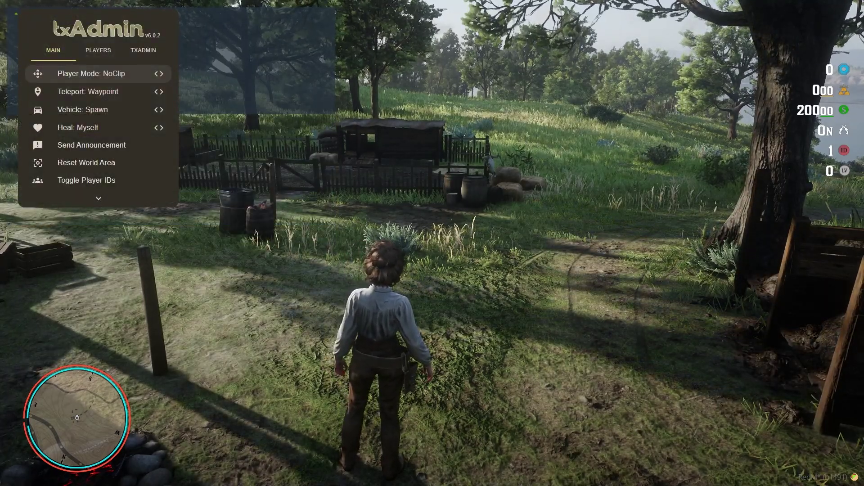
Enable Player Mode: NoClip and fly over Scarlett Meadows and the swamp to the Grizzlies.
{"action": "key", "text": "Return"}
{"action": "key", "text": "shift+q"}
{"action": "key", "text": "w"}
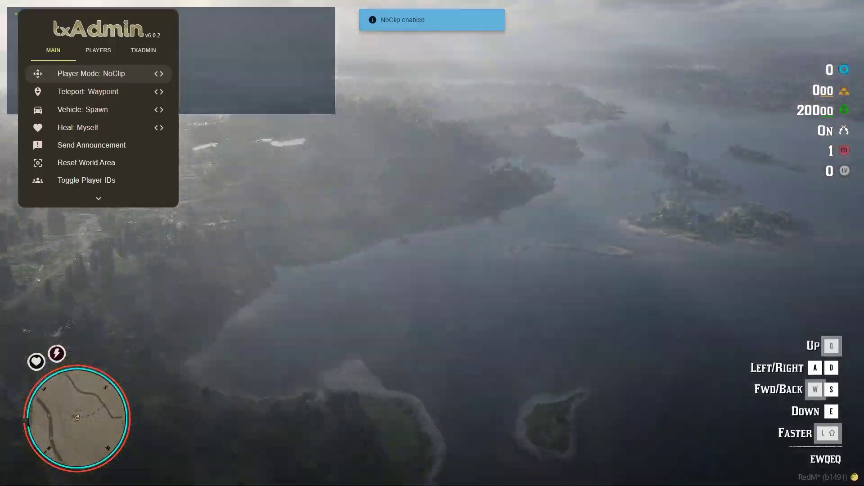
{"action": "key", "text": "w"}
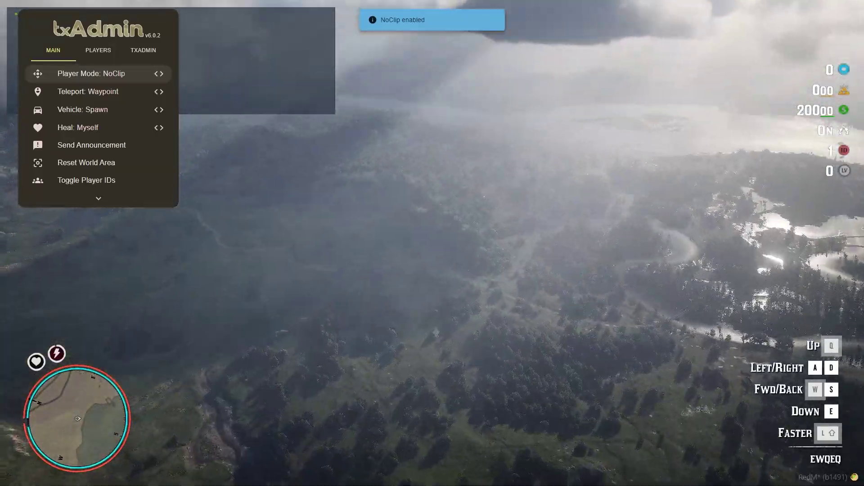
{"action": "key", "text": "w"}
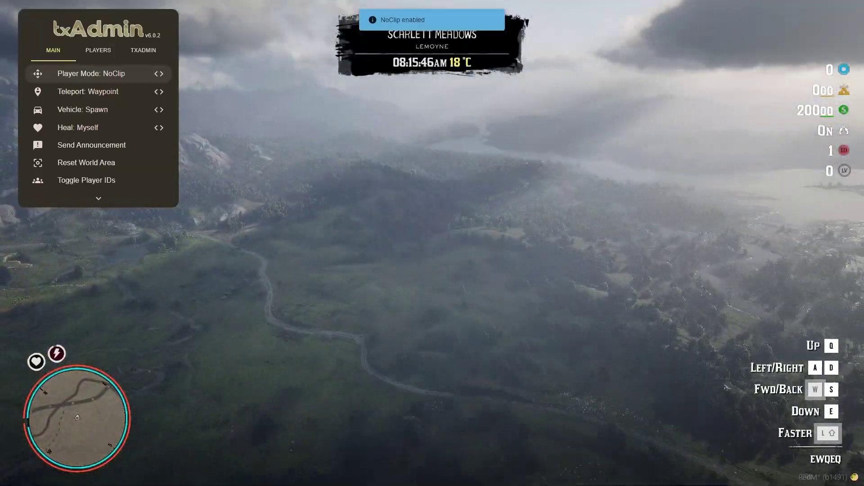
{"action": "key", "text": "w"}
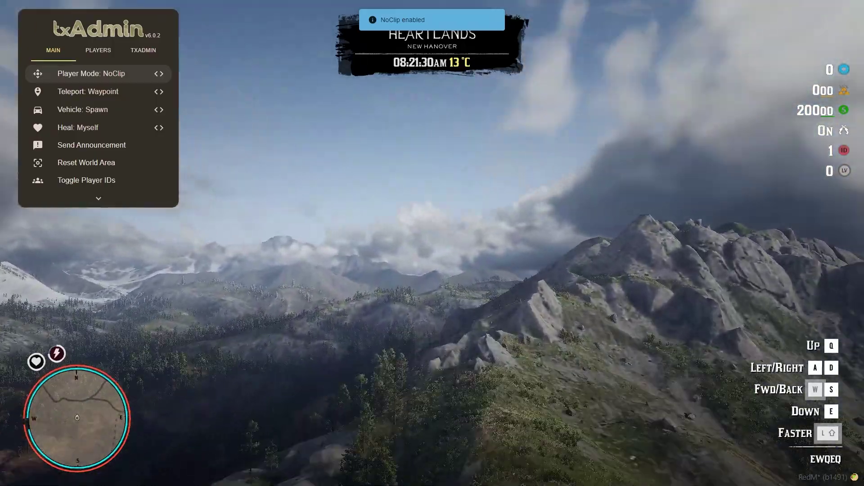
{"action": "key", "text": "w"}
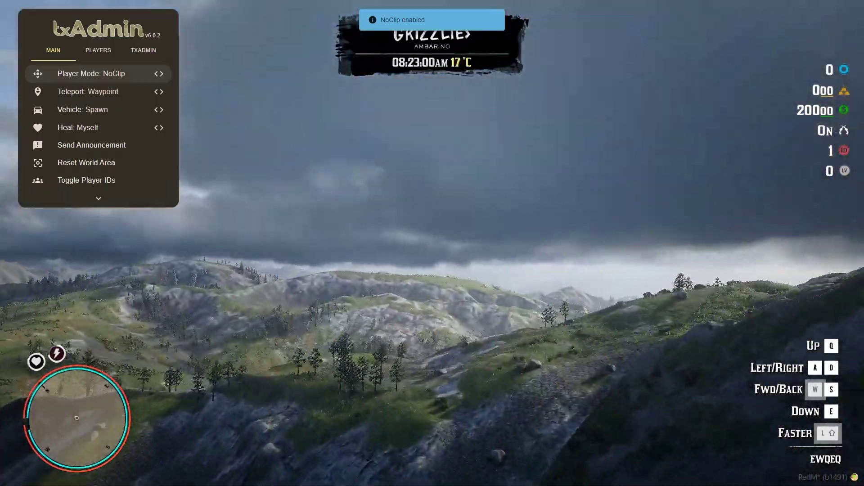
{"action": "key", "text": "w"}
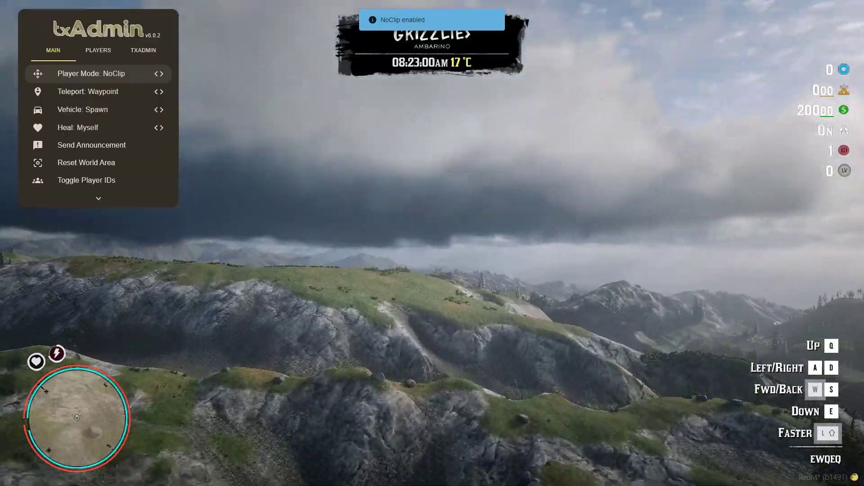
{"action": "key", "text": "w"}
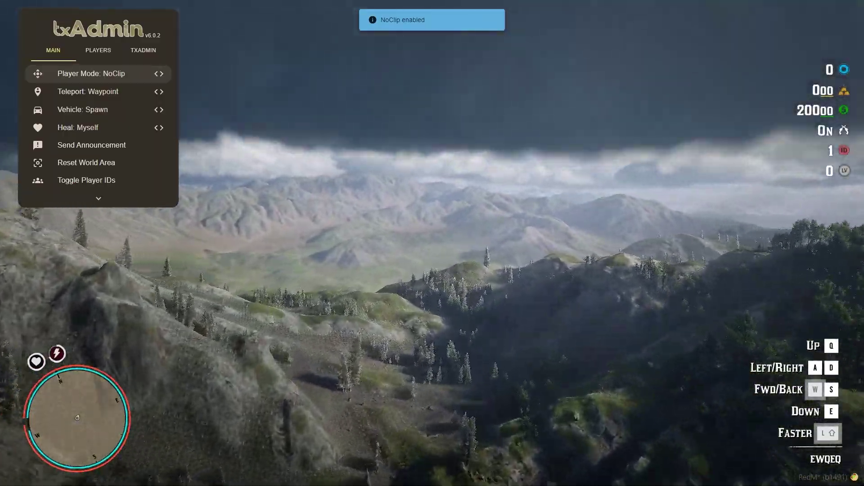
{"action": "key", "text": "w"}
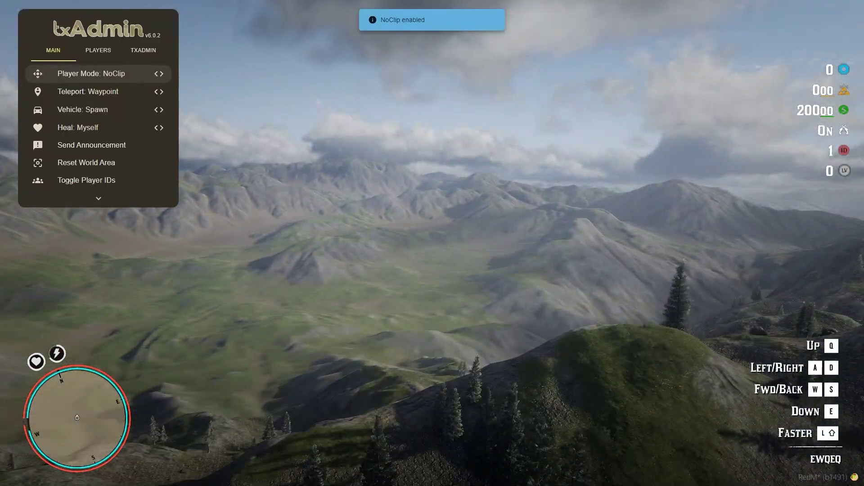